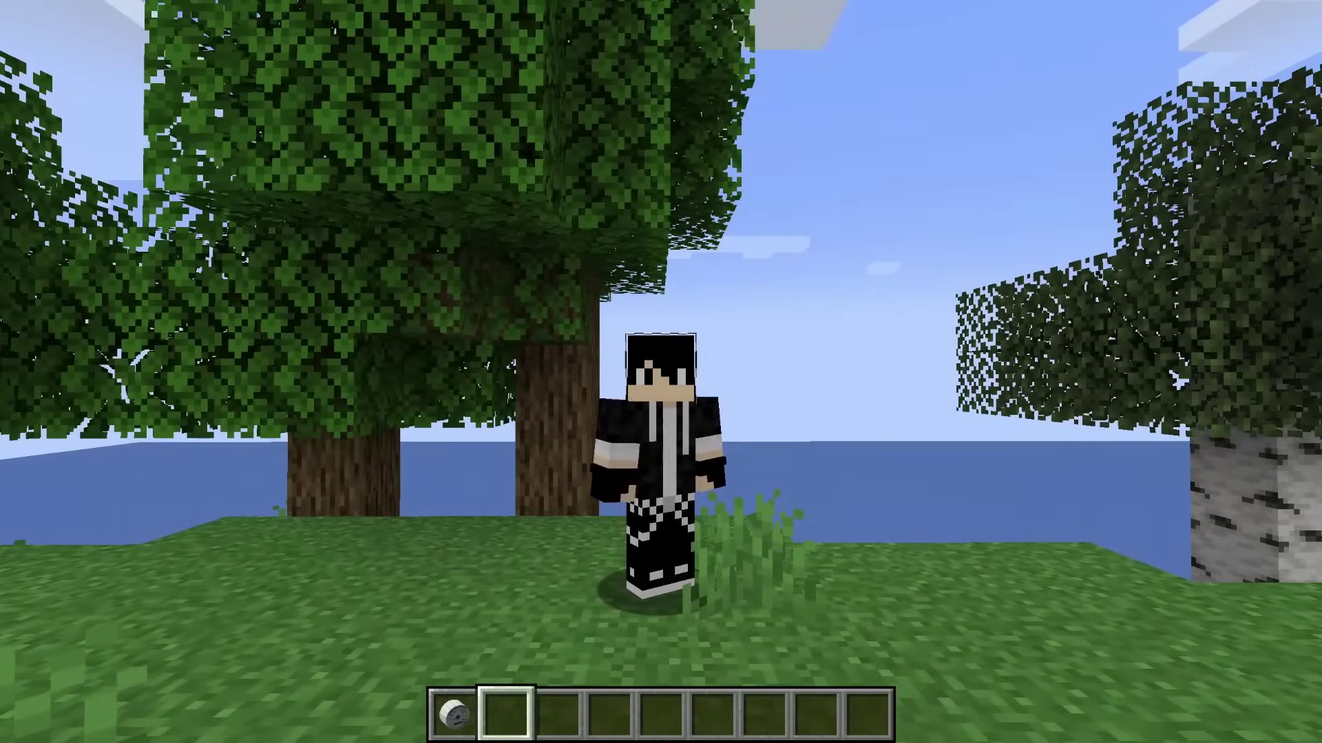
- Disconnect from the current world and rejoin the second server in the list
{"action": "key", "text": "Escape"}
{"action": "left_click", "coordinate": [659, 479]}
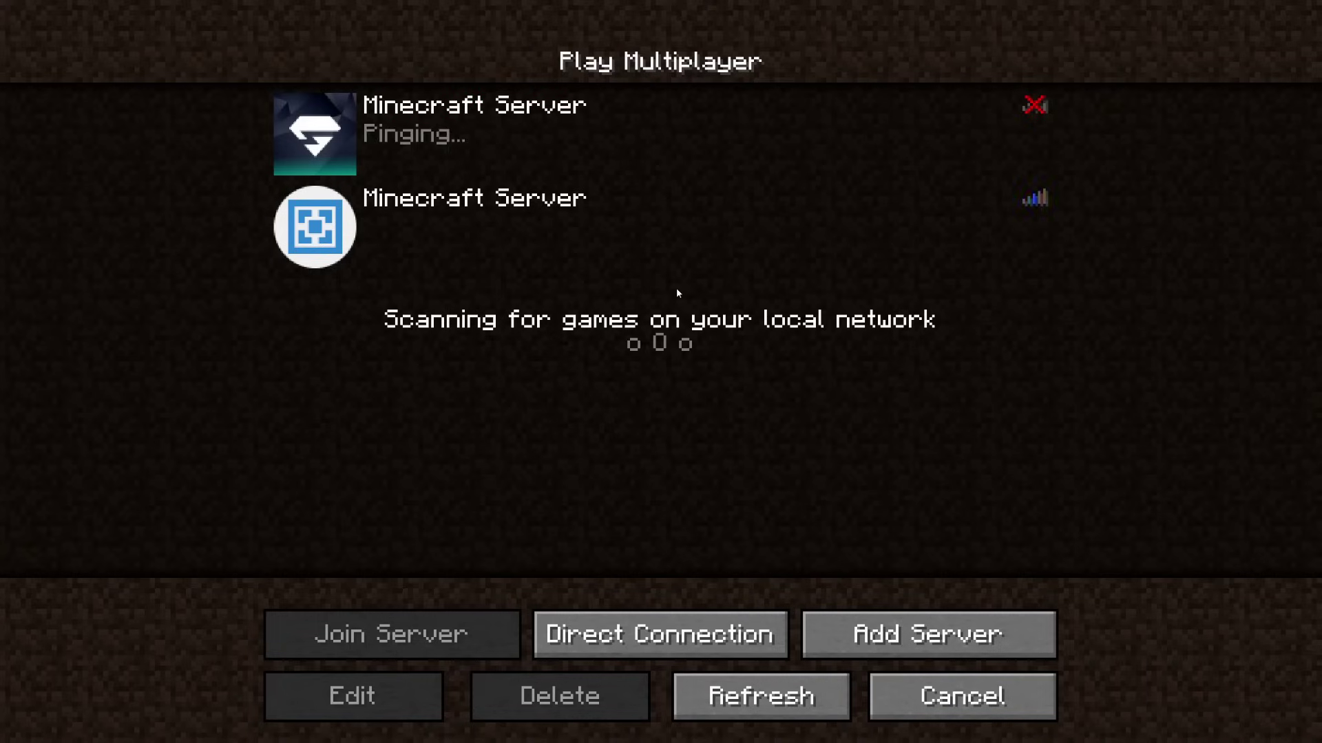
{"action": "left_click", "coordinate": [660, 234]}
{"action": "left_click", "coordinate": [423, 627]}
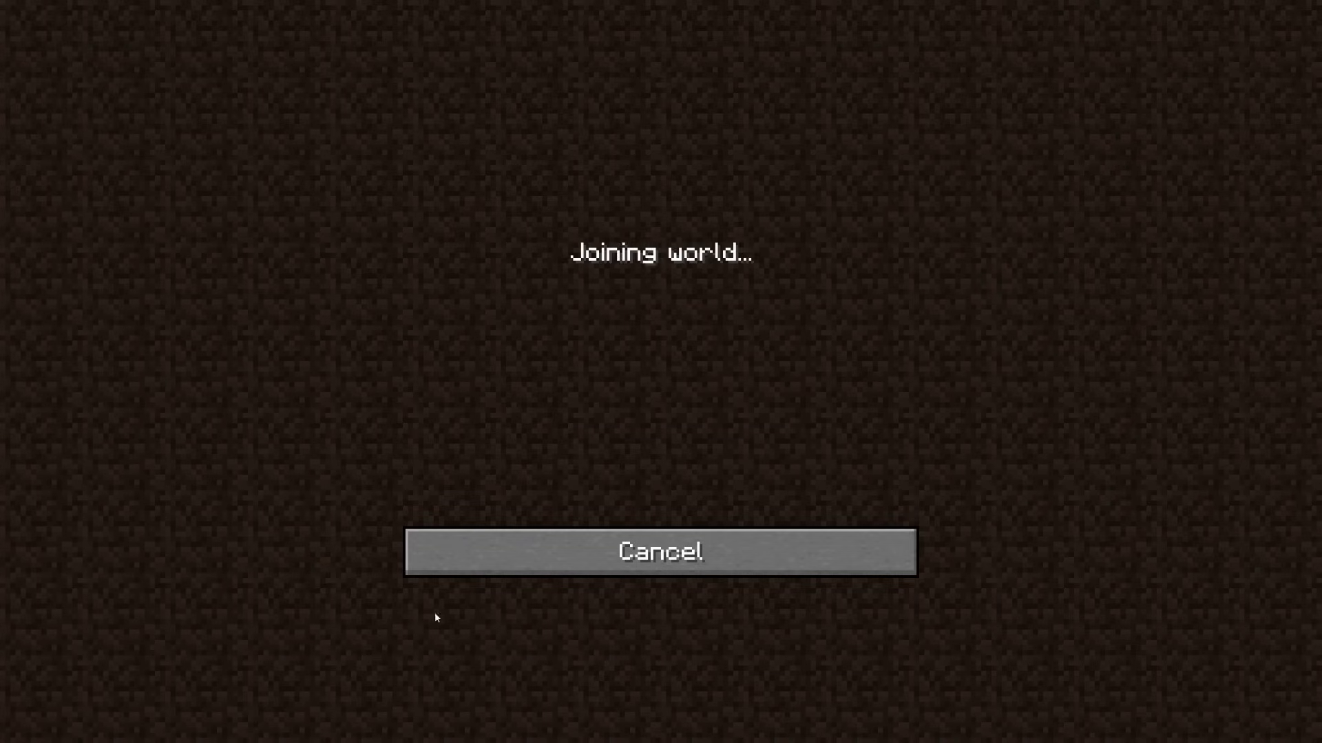
- Hold the Speedometer in slot 1 and walk so it shows speed in bps
{"action": "key", "text": "e"}
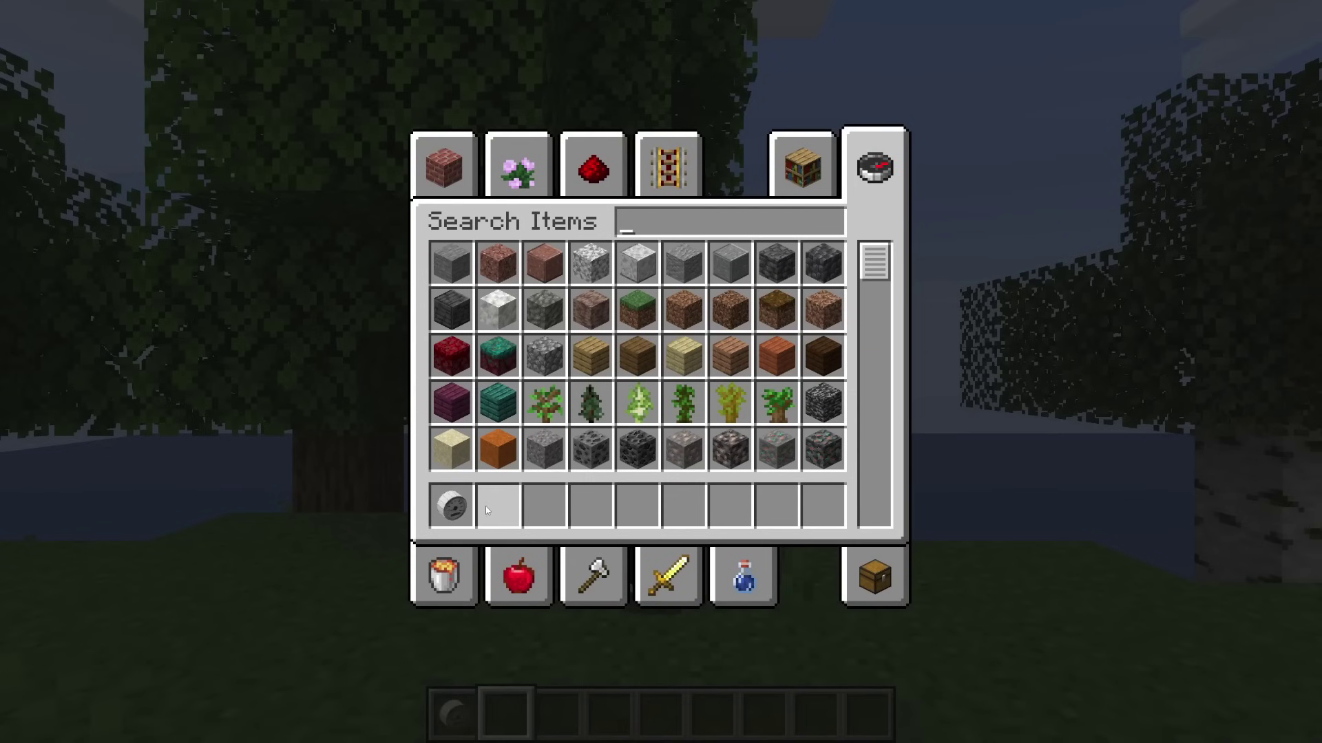
{"action": "key", "text": "e"}
{"action": "key", "text": "F5"}
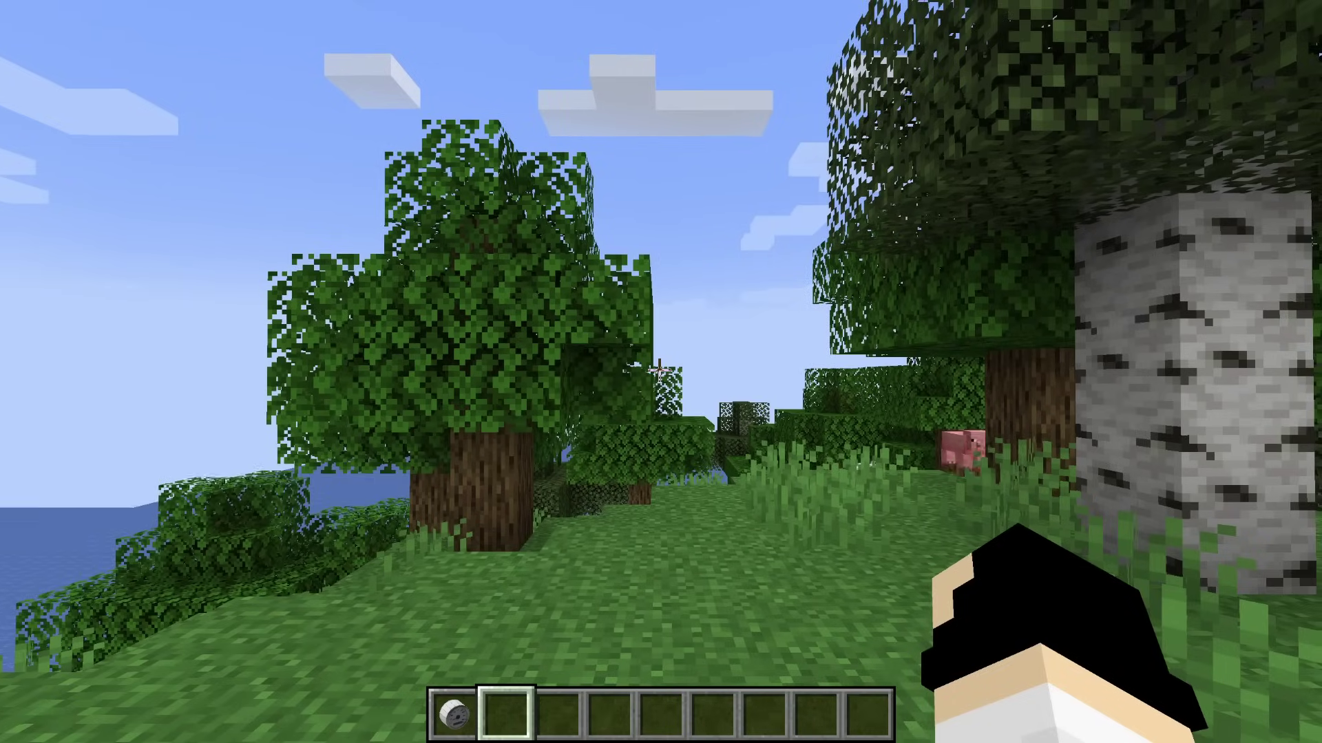
{"action": "key", "text": "1"}
{"action": "key", "text": "w"}
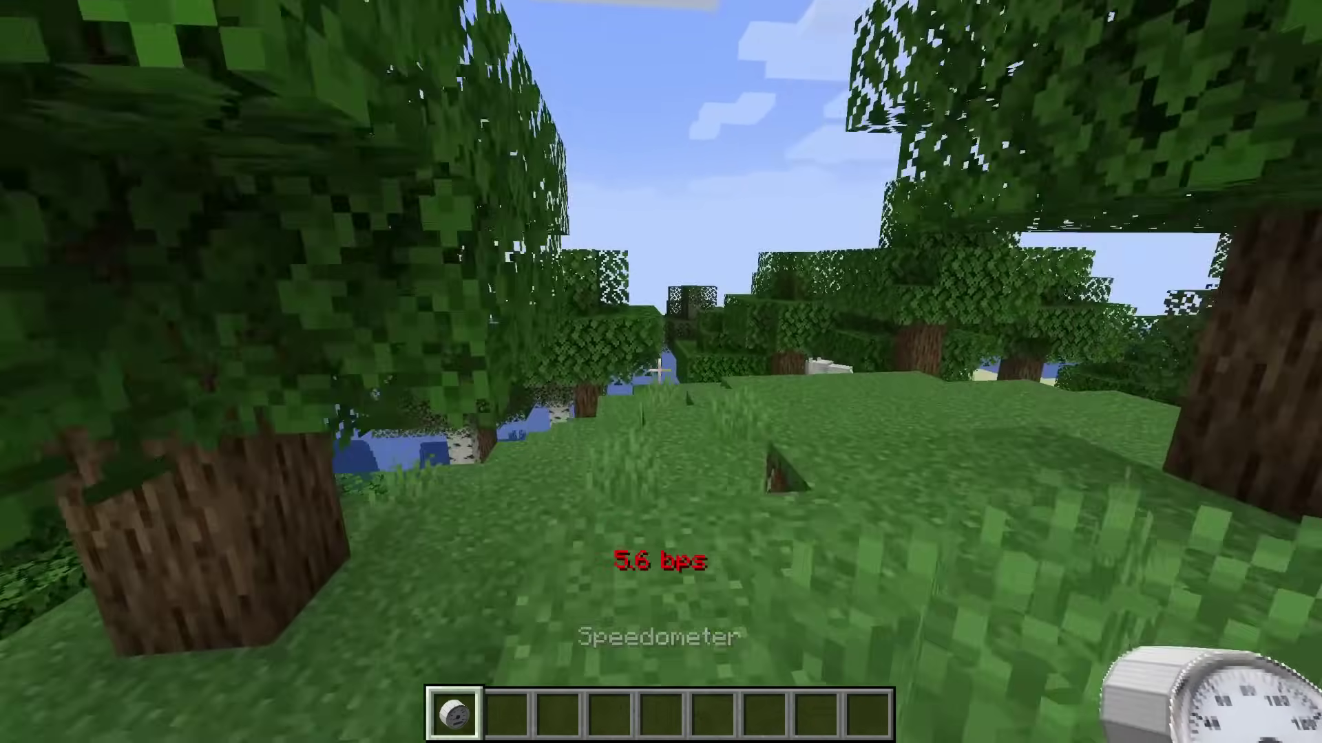
{"action": "key", "text": "F5"}
{"action": "key", "text": "F5"}
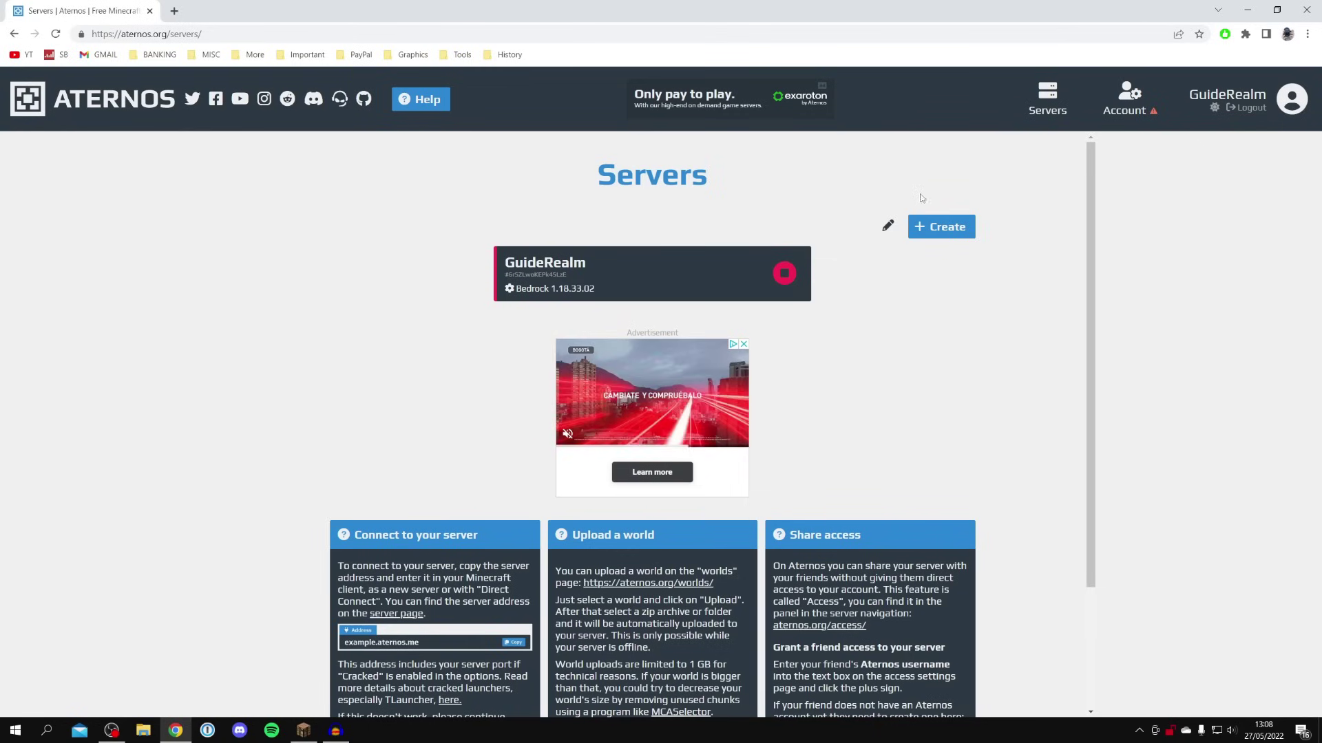
- Reload the server list, open the Bedrock server and go to its Software page
{"action": "left_click", "coordinate": [1031, 111]}
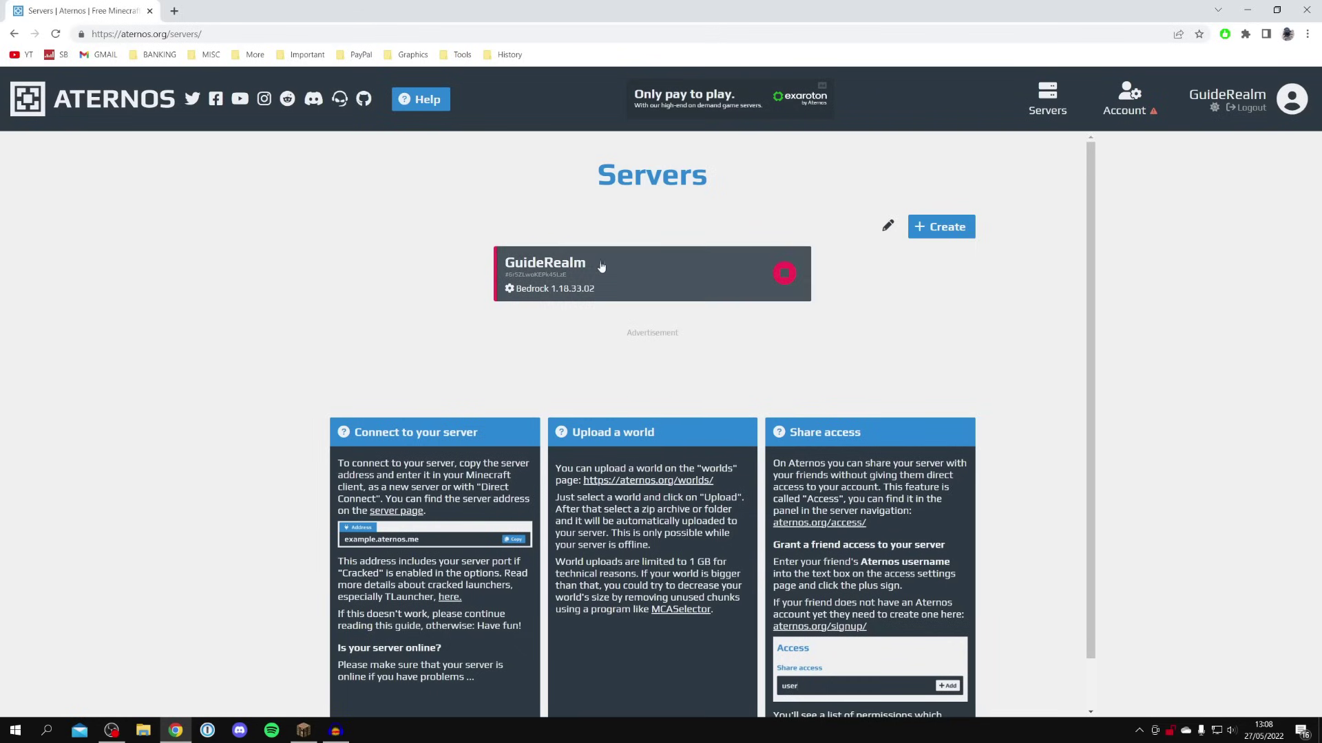
{"action": "left_click", "coordinate": [521, 267]}
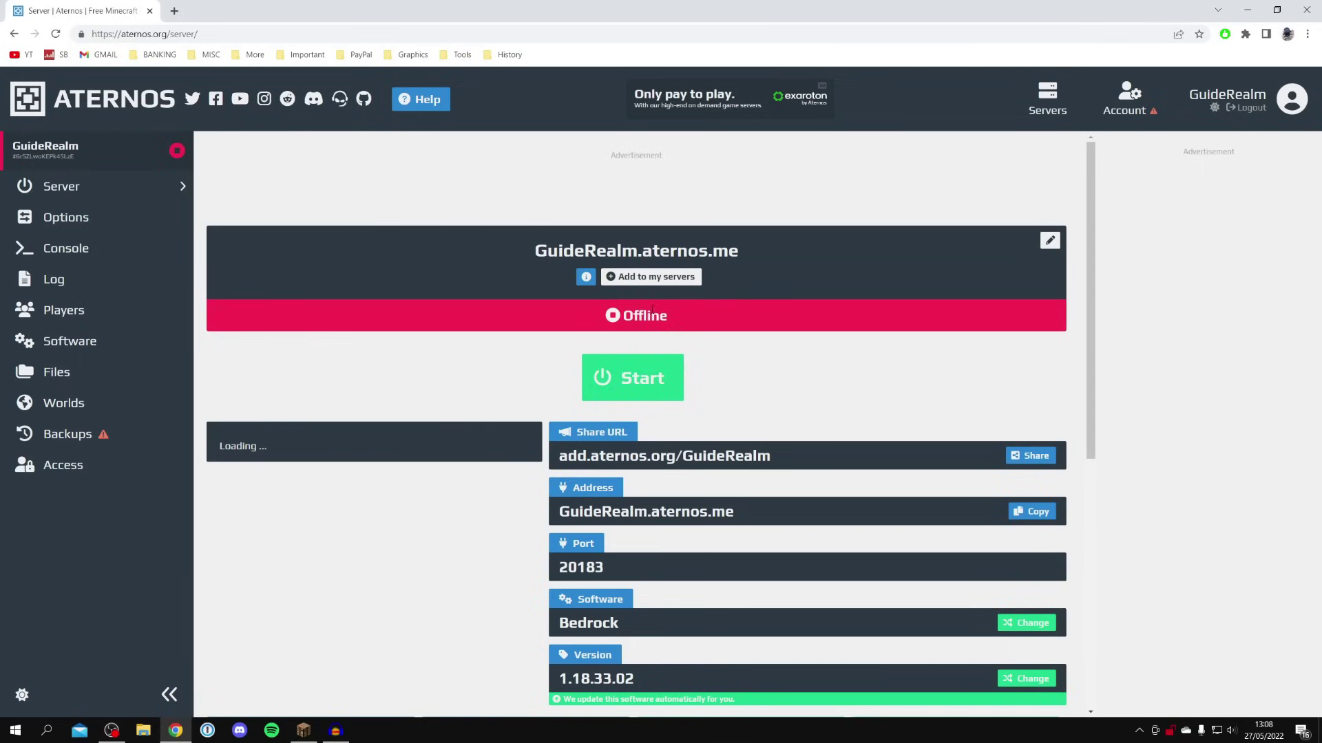
{"action": "left_click", "coordinate": [69, 341]}
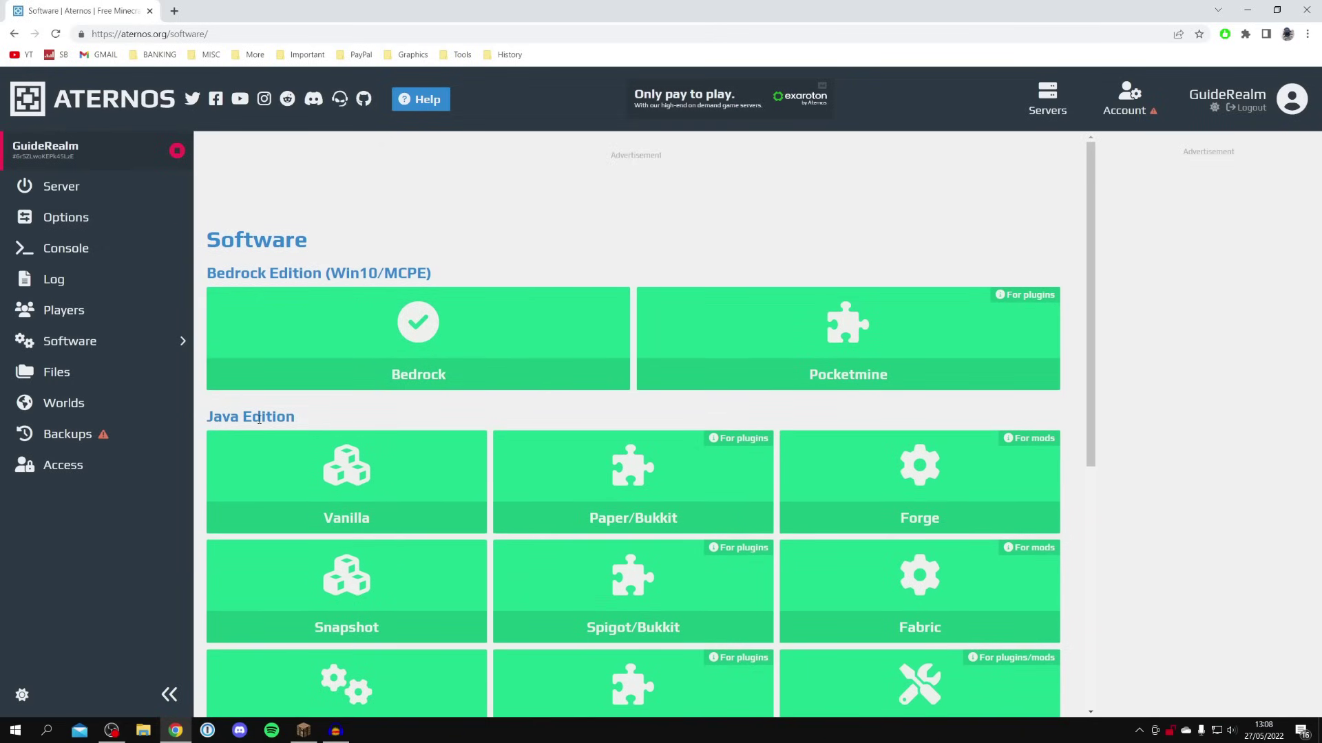
- Choose Forge 1.17.1 (37.1.1) under Java Edition and start reinstalling the server with it
{"action": "scroll", "coordinate": [261, 416], "scroll_direction": "down", "scroll_amount": 1}
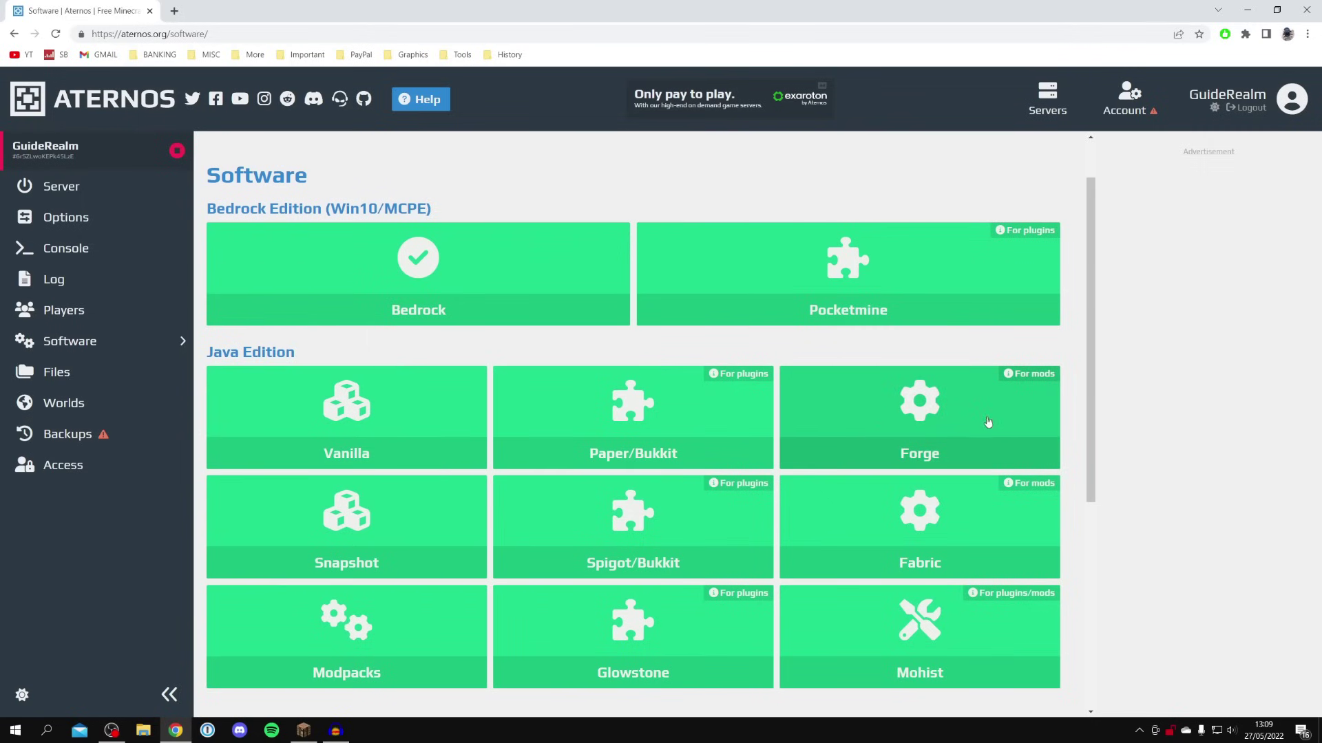
{"action": "left_click", "coordinate": [960, 417]}
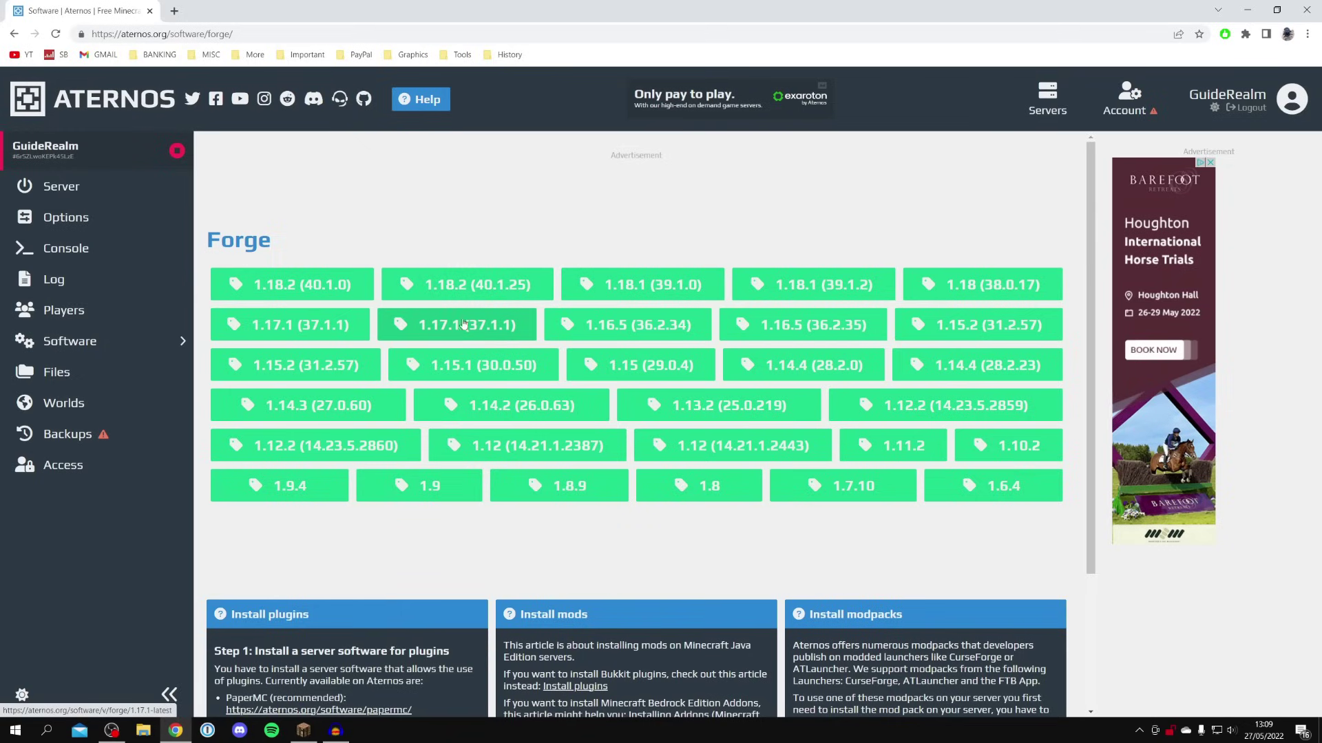
{"action": "left_click", "coordinate": [433, 327]}
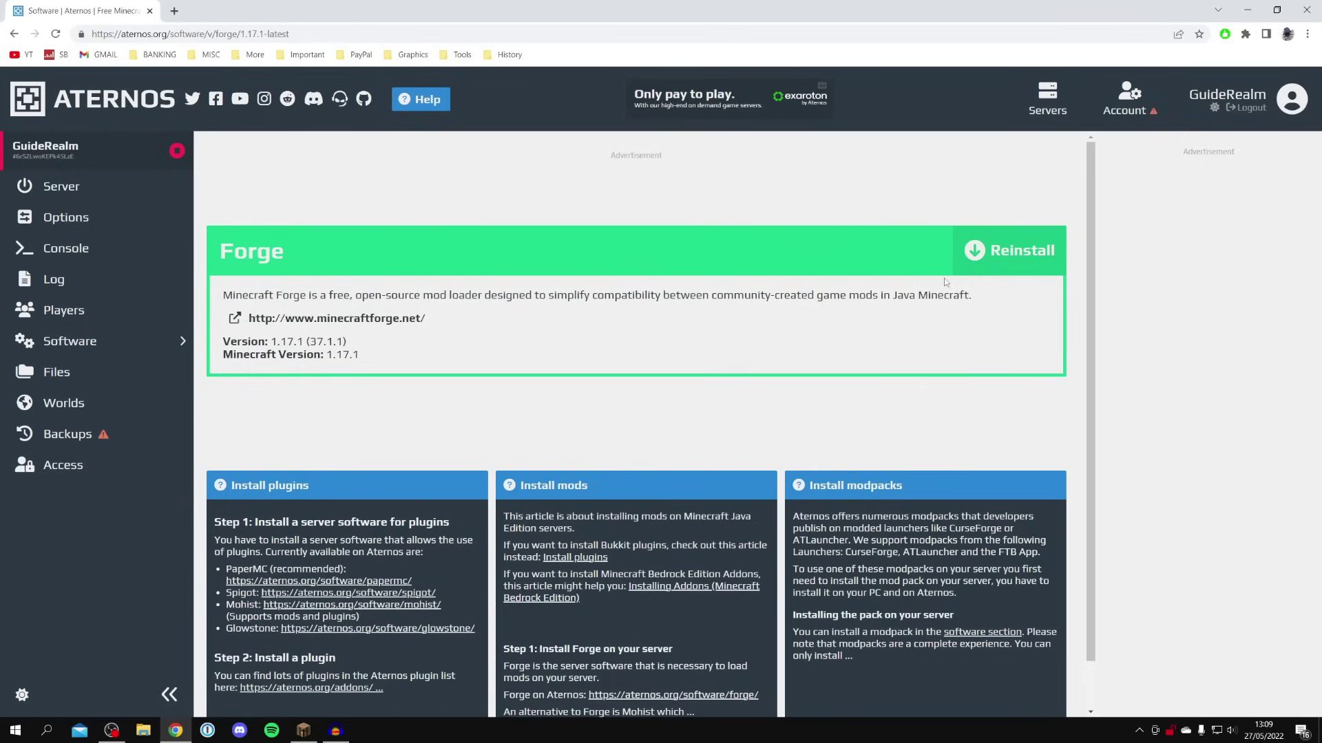
{"action": "left_click", "coordinate": [1001, 255]}
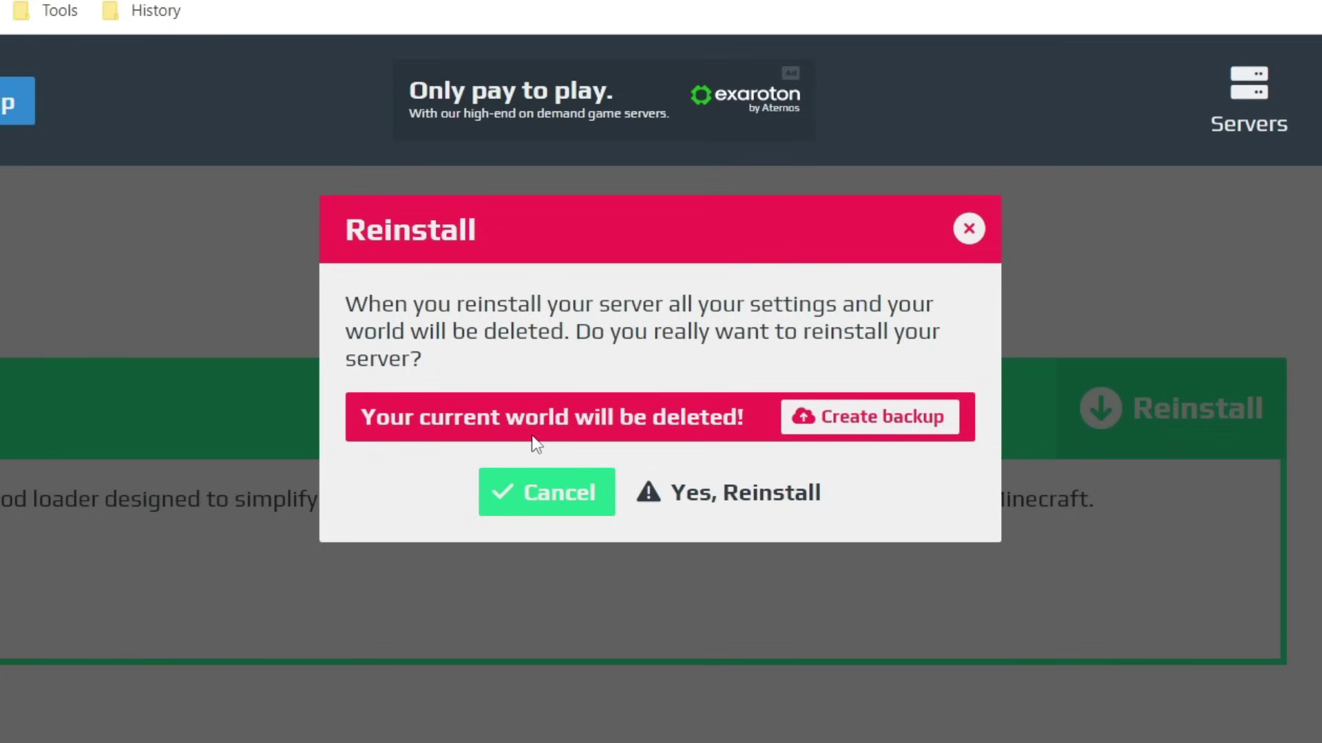
- Confirm the Forge 1.17.1 reinstall, accepting that the current world is deleted
{"action": "left_click", "coordinate": [687, 496]}
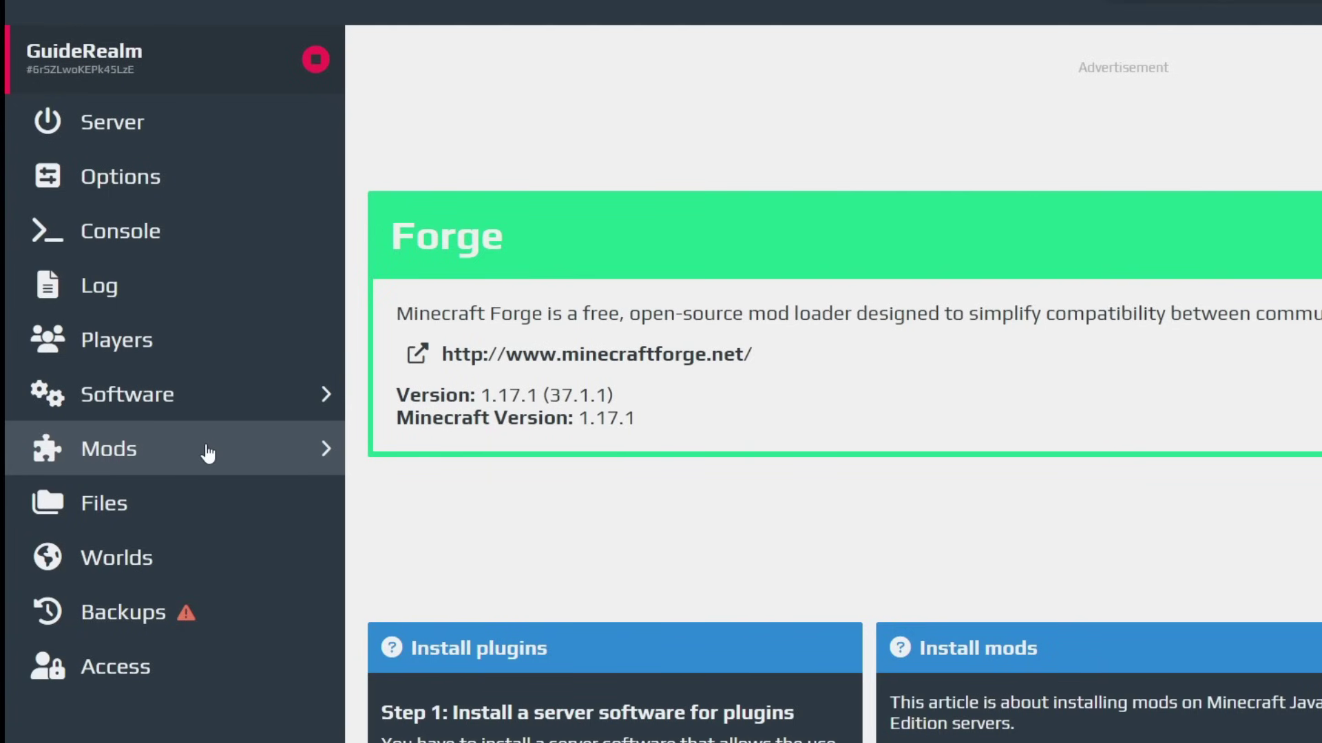
- Find Modern Life on the second mods page and install modernlife-1.17.1-1.52.jar
{"action": "left_click", "coordinate": [206, 453]}
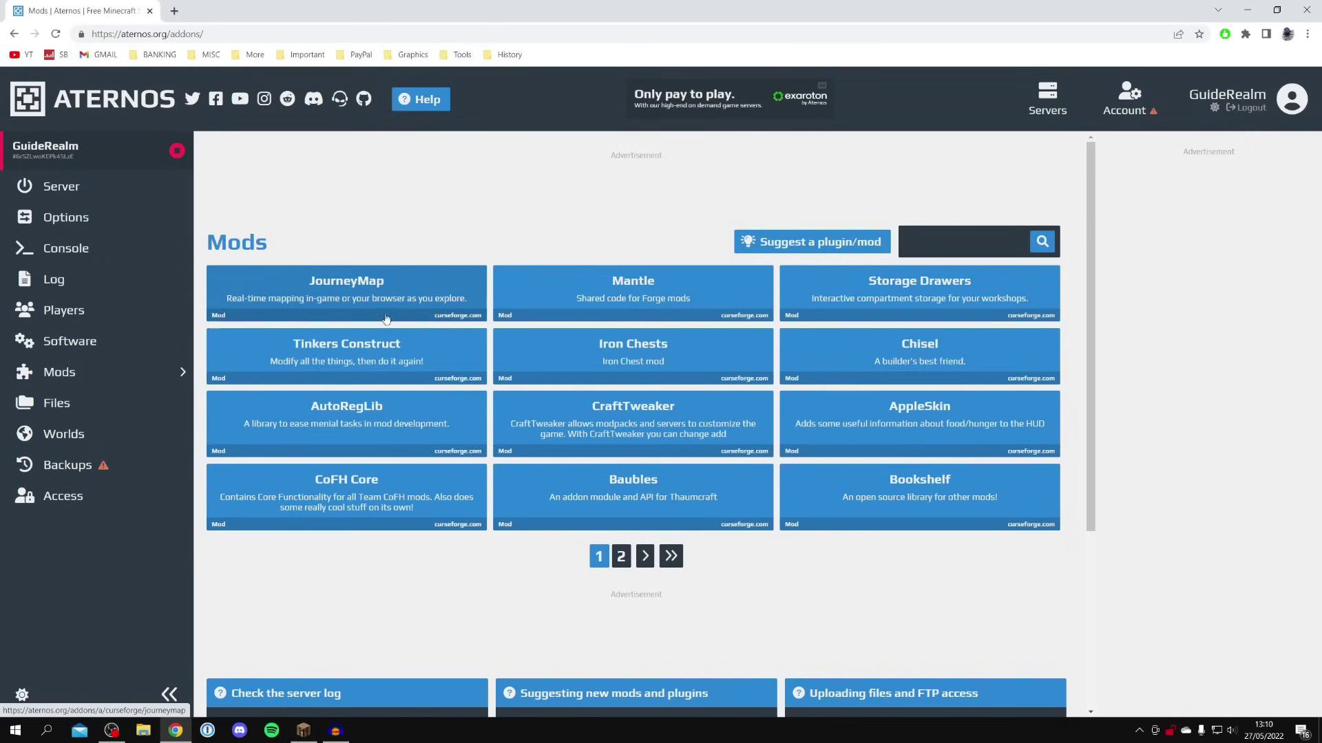
{"action": "scroll", "coordinate": [392, 321], "scroll_direction": "down", "scroll_amount": 5}
{"action": "scroll", "coordinate": [389, 337], "scroll_direction": "up", "scroll_amount": 5}
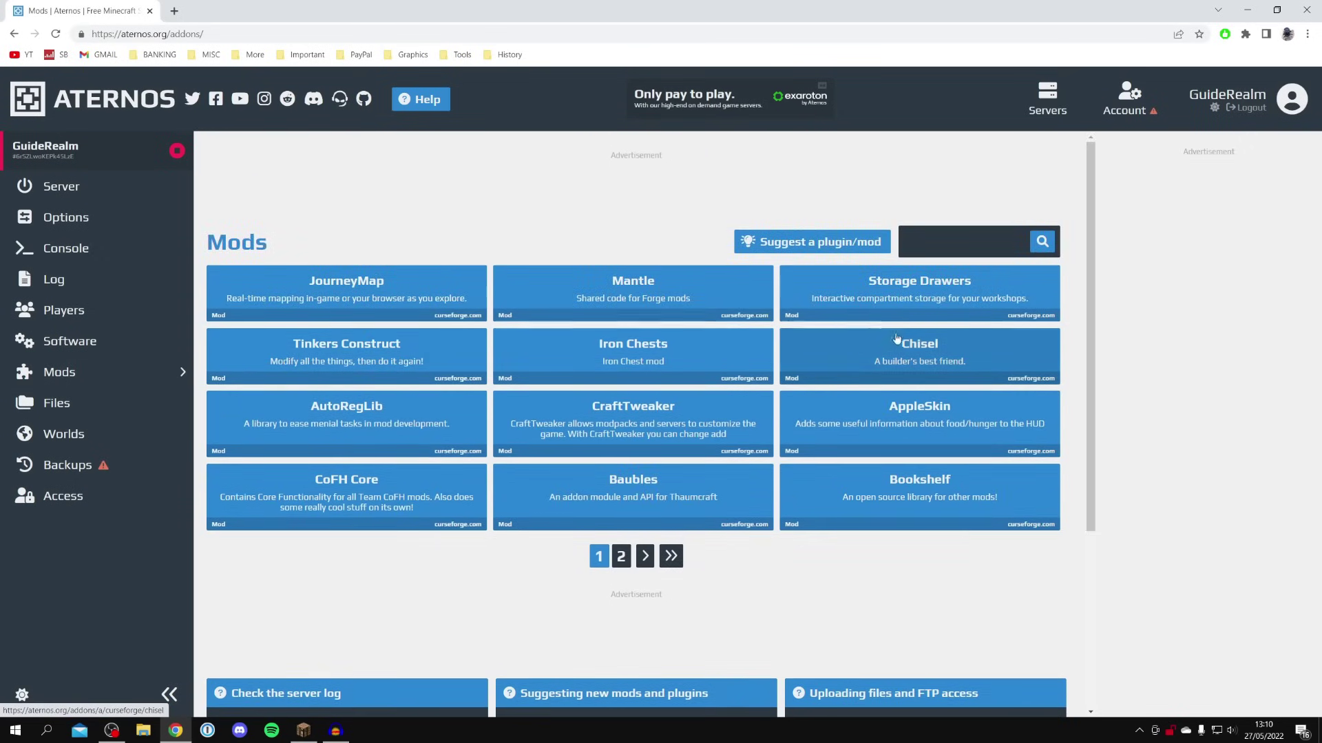
{"action": "left_click", "coordinate": [620, 557]}
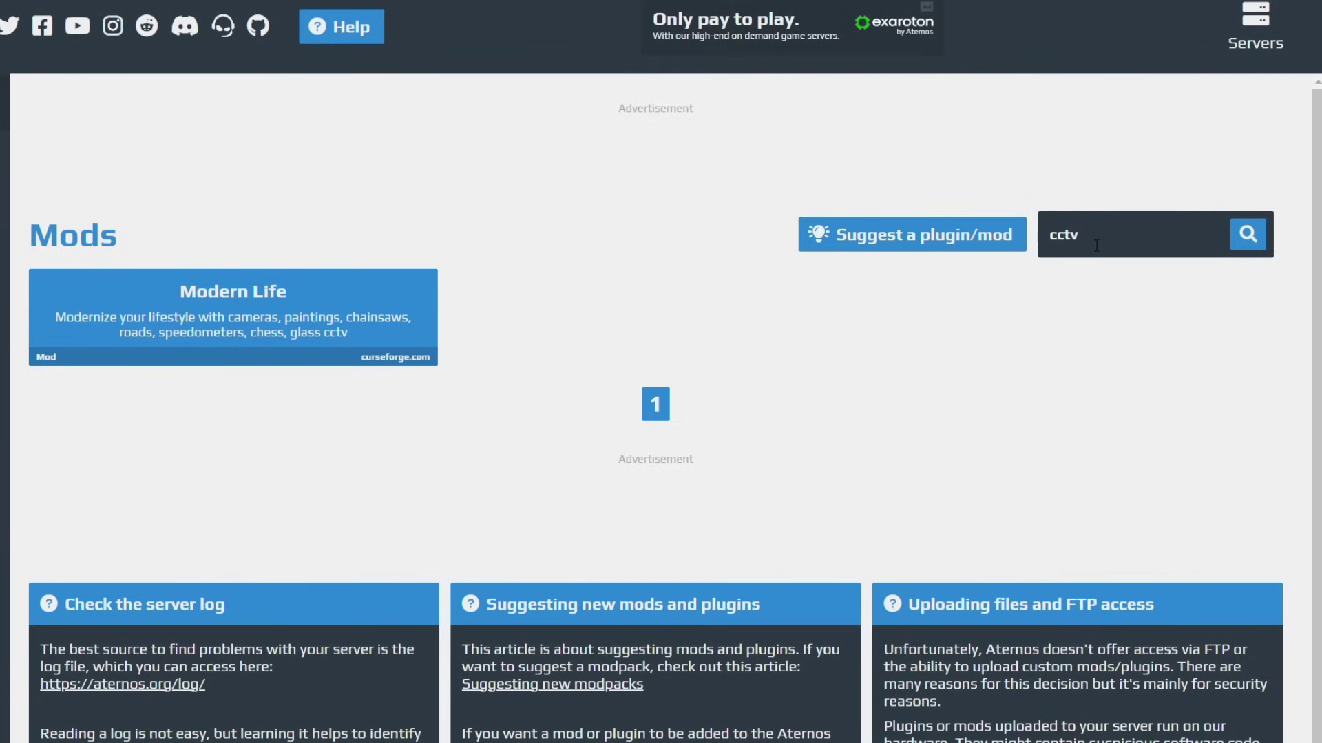
{"action": "left_click", "coordinate": [275, 318]}
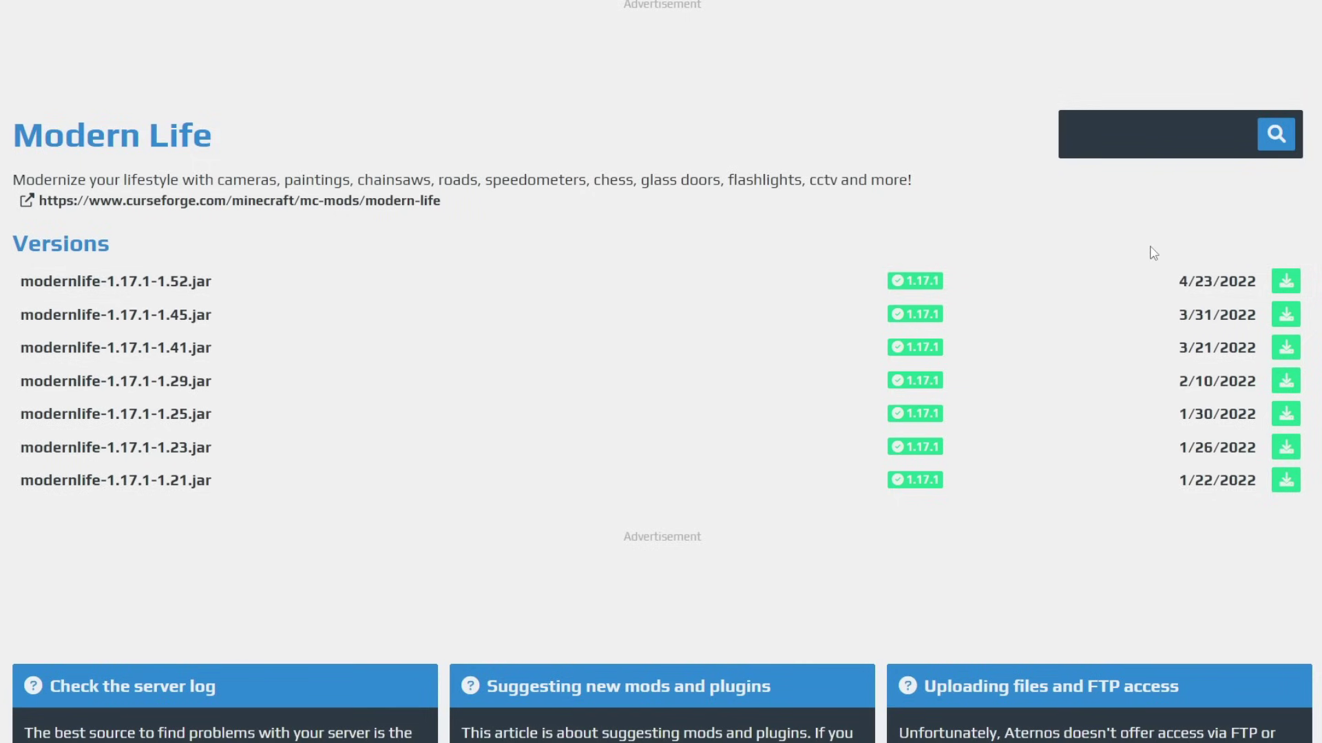
{"action": "left_click", "coordinate": [1285, 281]}
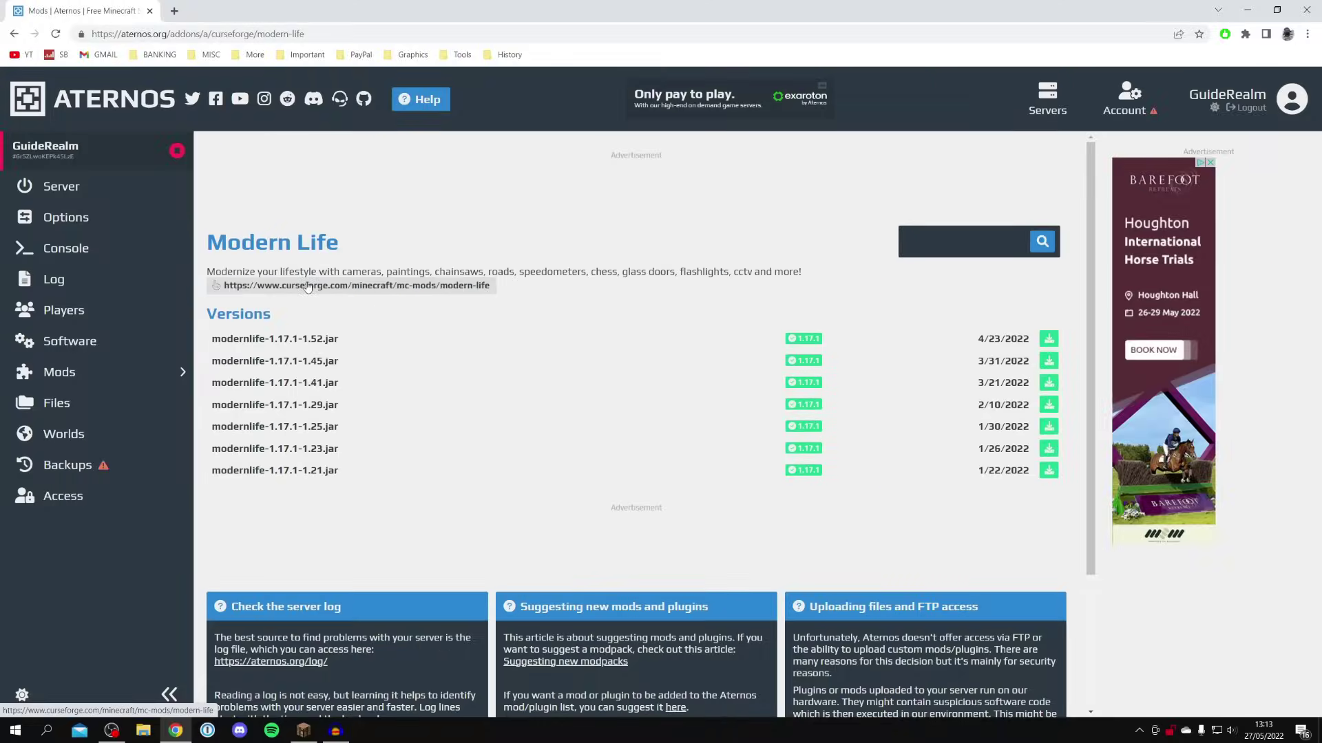
- Download modernlife-1.17.1-1.52.jar from the Modern Life files list on CurseForge
{"action": "left_click", "coordinate": [308, 286]}
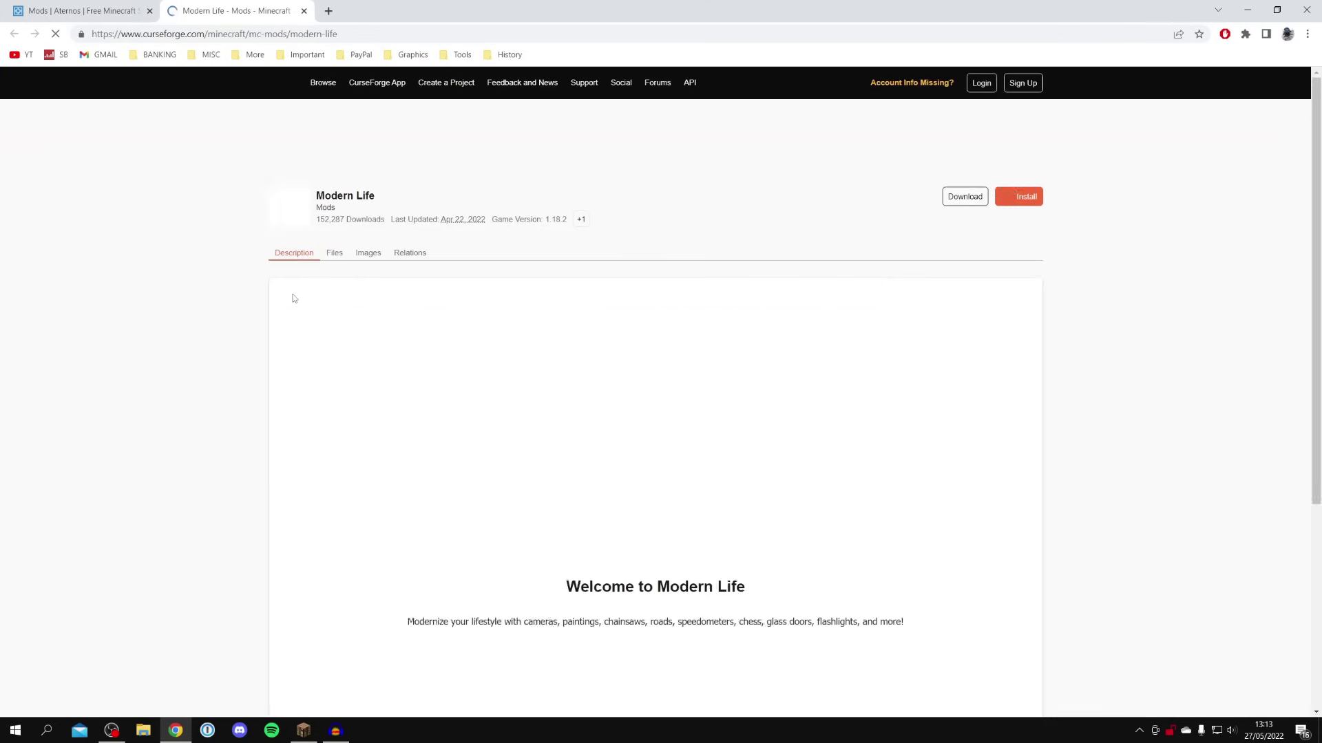
{"action": "scroll", "coordinate": [290, 298], "scroll_direction": "down", "scroll_amount": 2}
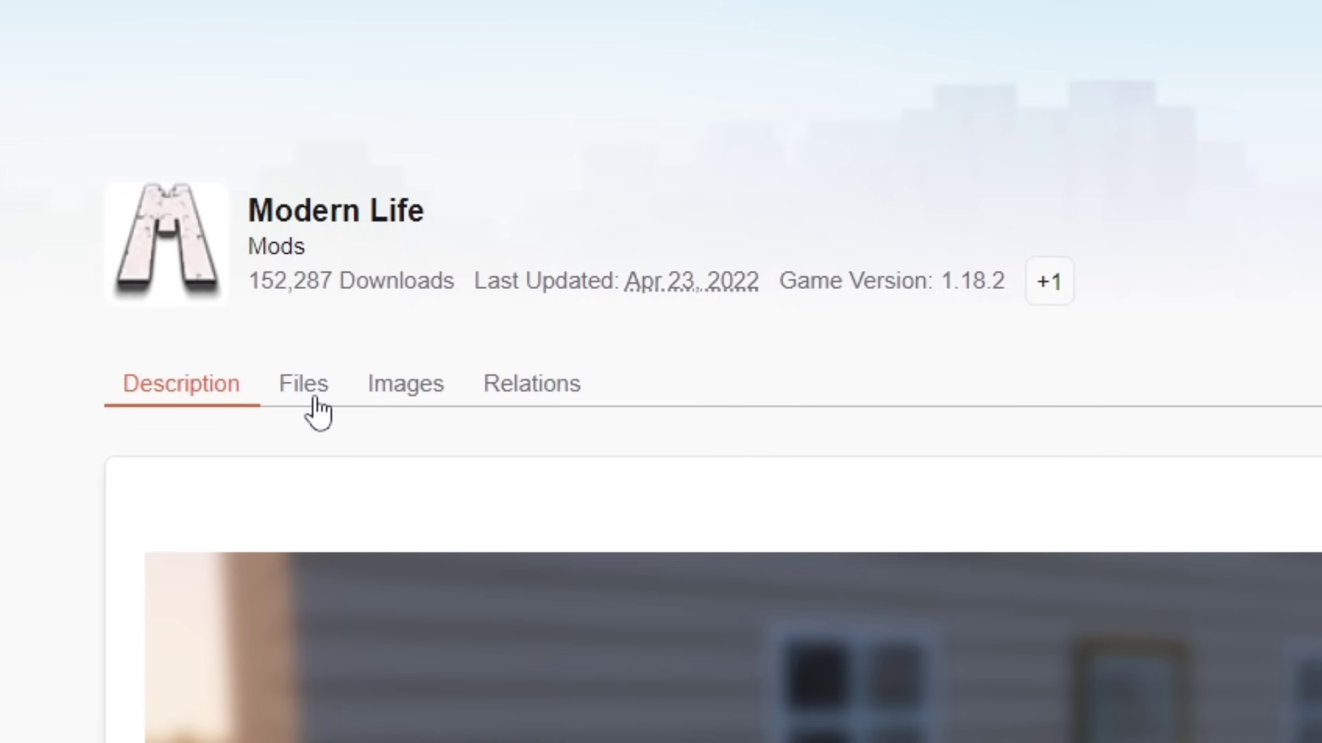
{"action": "left_click", "coordinate": [315, 402]}
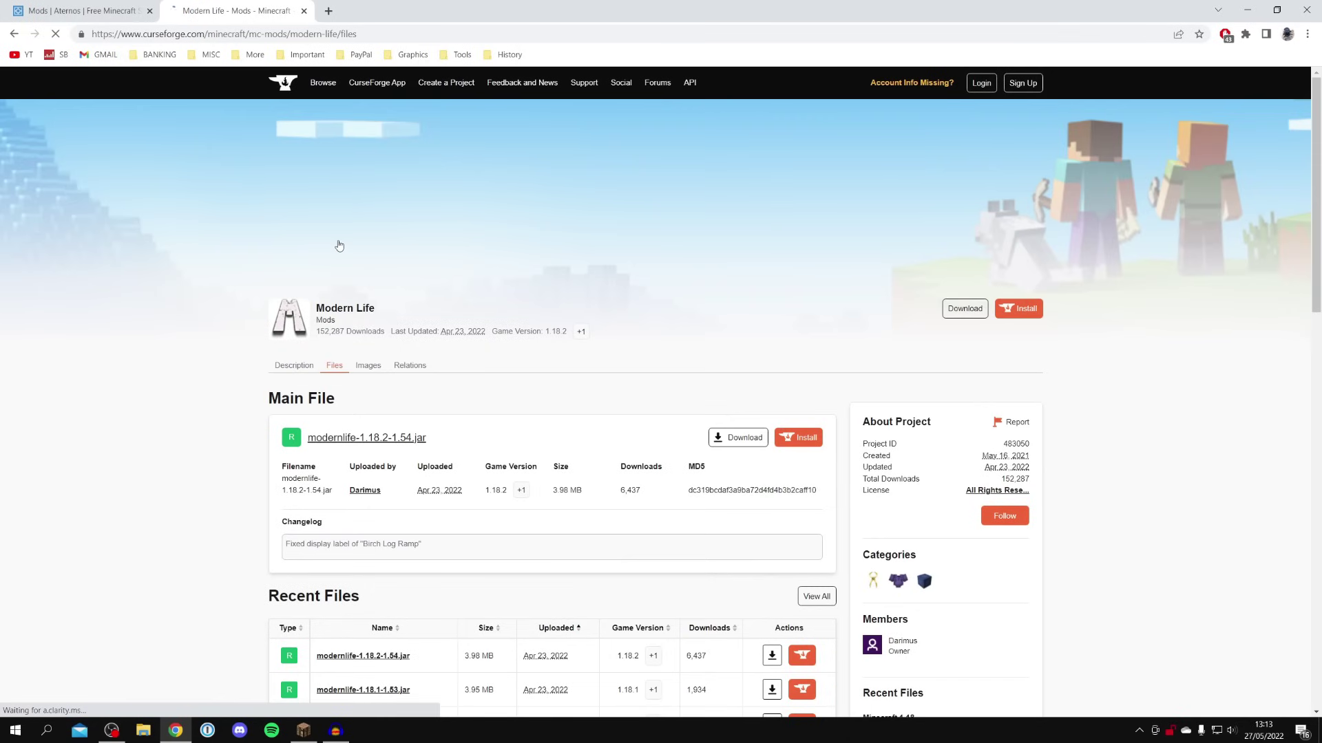
{"action": "scroll", "coordinate": [339, 246], "scroll_direction": "down", "scroll_amount": 3}
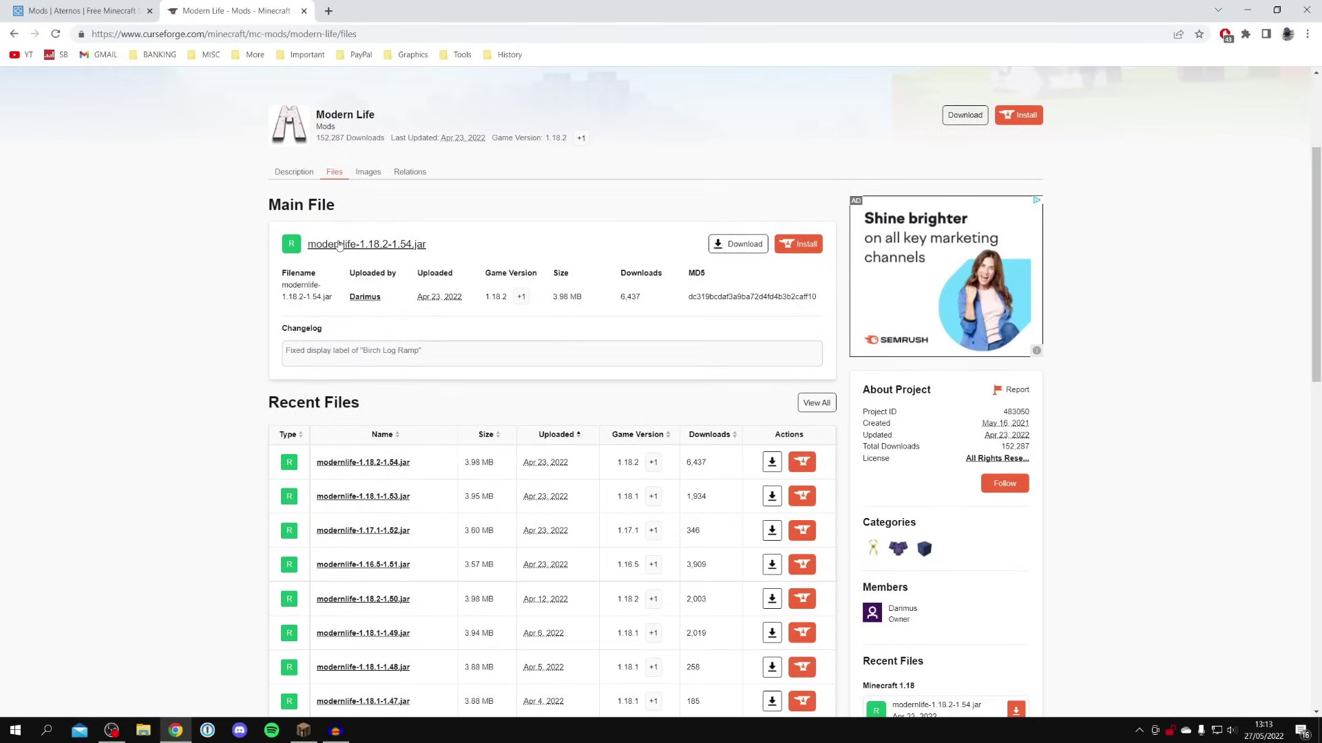
{"action": "scroll", "coordinate": [386, 385], "scroll_direction": "down", "scroll_amount": 1}
{"action": "left_click", "coordinate": [133, 5]}
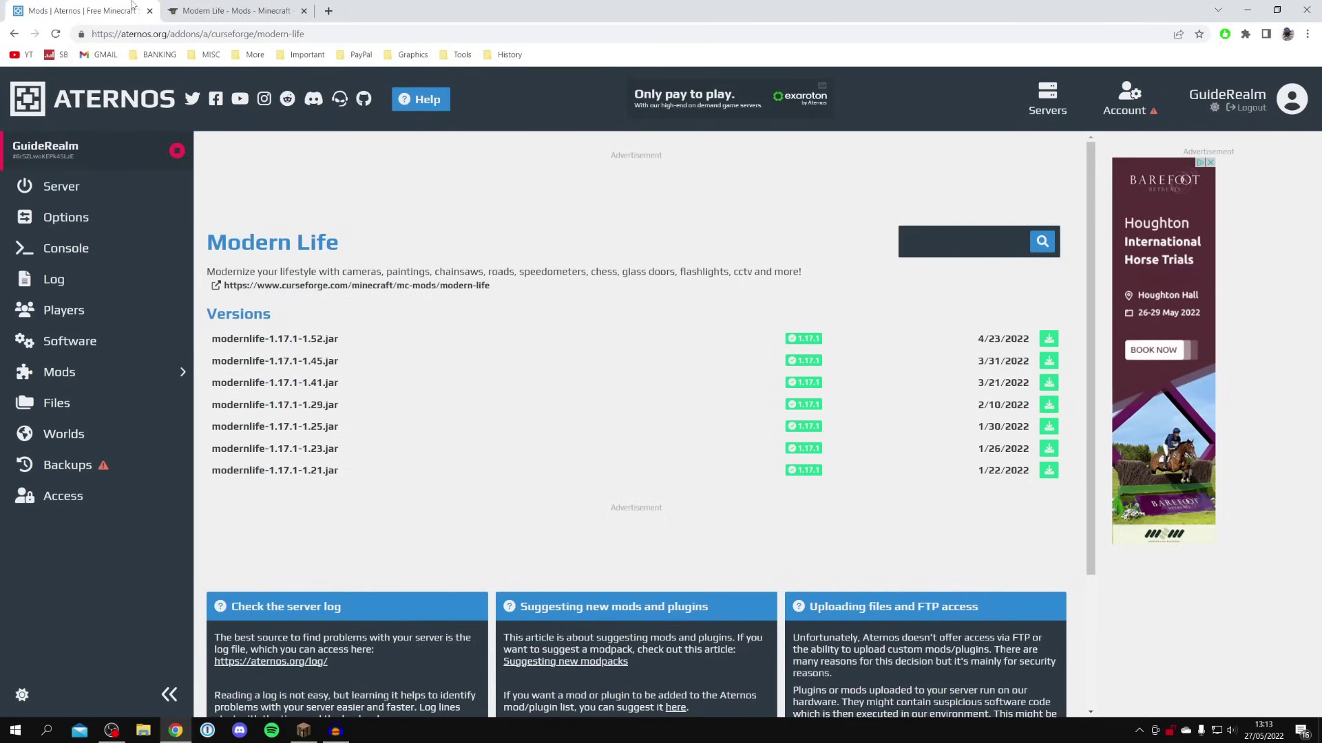
{"action": "left_click", "coordinate": [245, 8]}
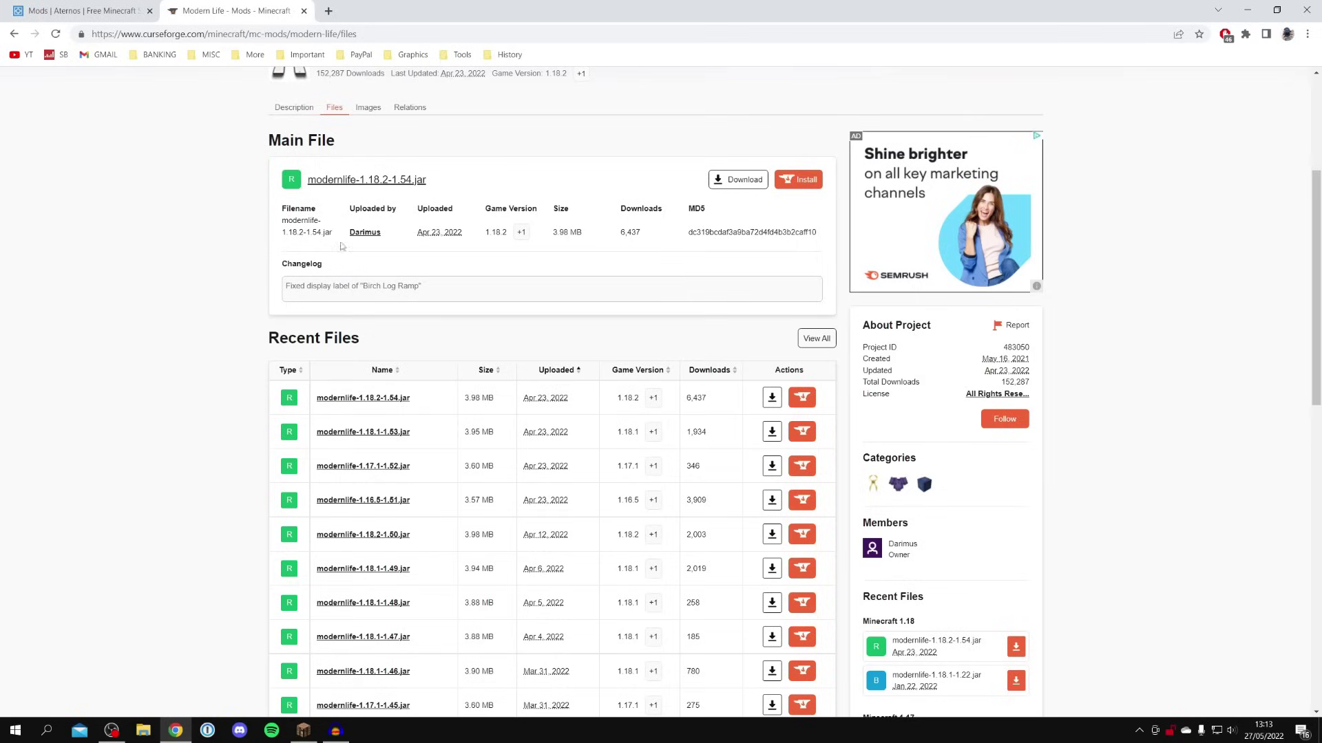
{"action": "right_click", "coordinate": [348, 362]}
{"action": "left_click", "coordinate": [199, 173]}
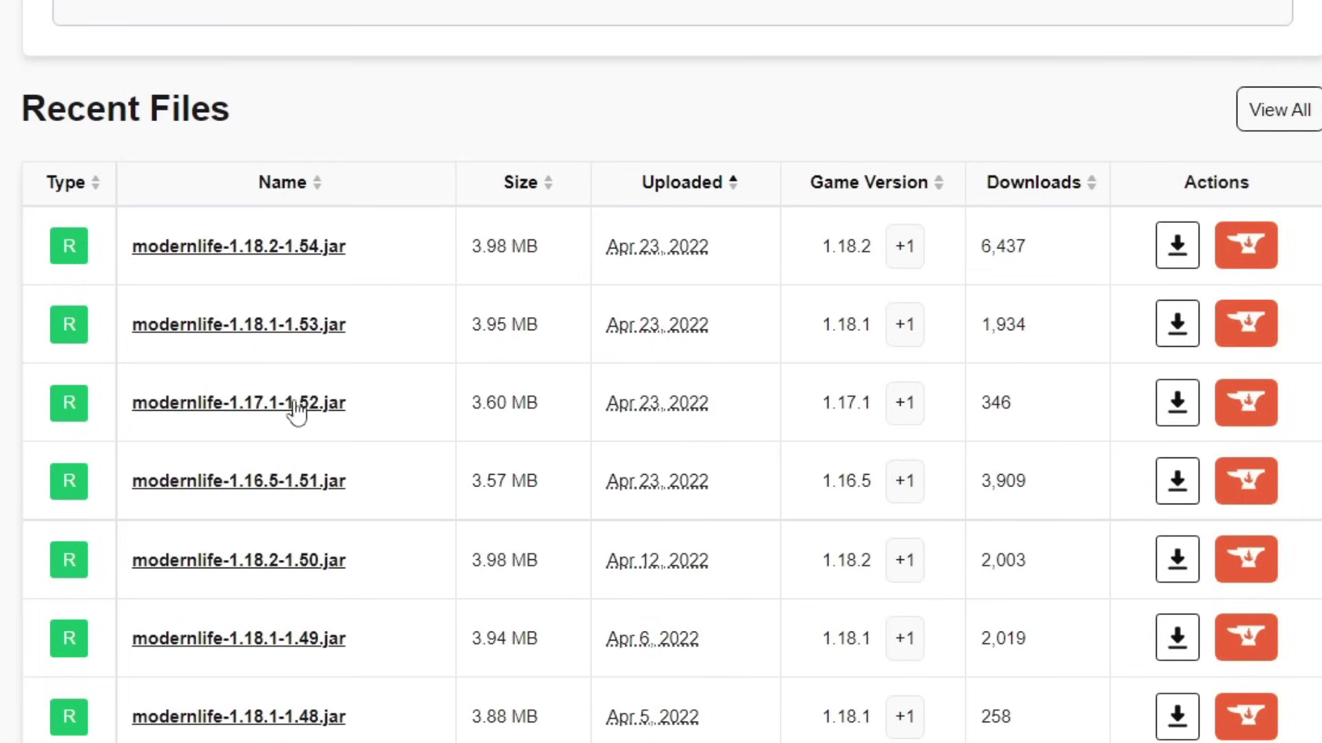
{"action": "left_click", "coordinate": [1177, 405]}
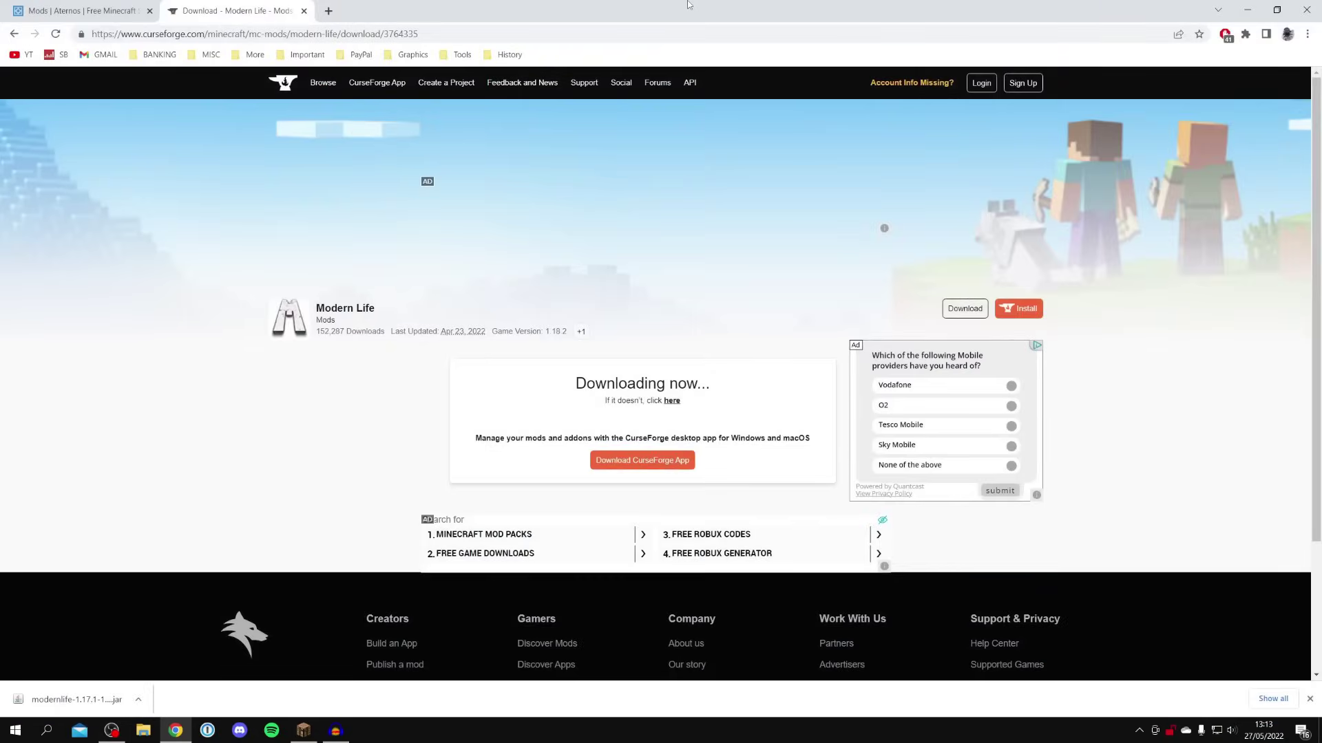
- Move the downloaded Modern Life jar onto the desktop and return to Aternos
{"action": "left_click_drag", "start_coordinate": [807, 11], "coordinate": [807, 66]}
{"action": "left_click_drag", "start_coordinate": [440, 517], "coordinate": [72, 605]}
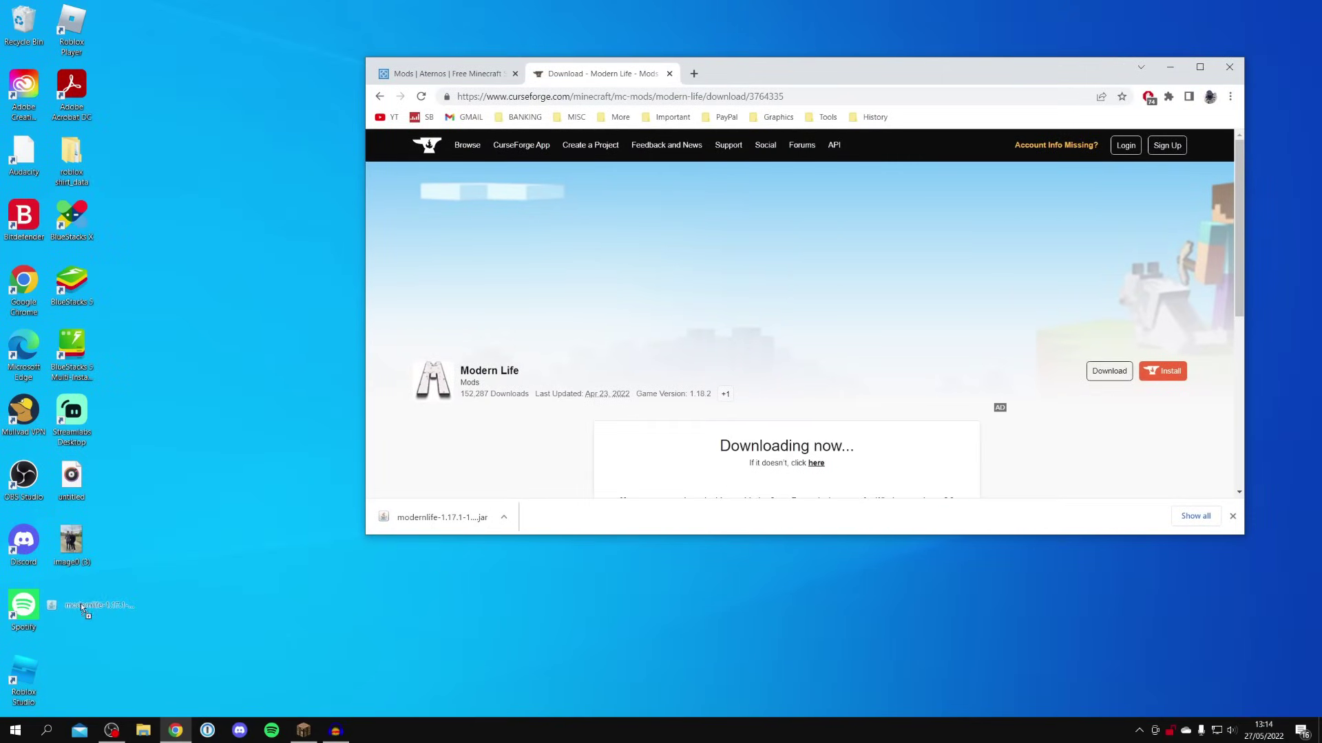
{"action": "left_click_drag", "start_coordinate": [874, 77], "coordinate": [874, 1]}
{"action": "left_click", "coordinate": [21, 9]}
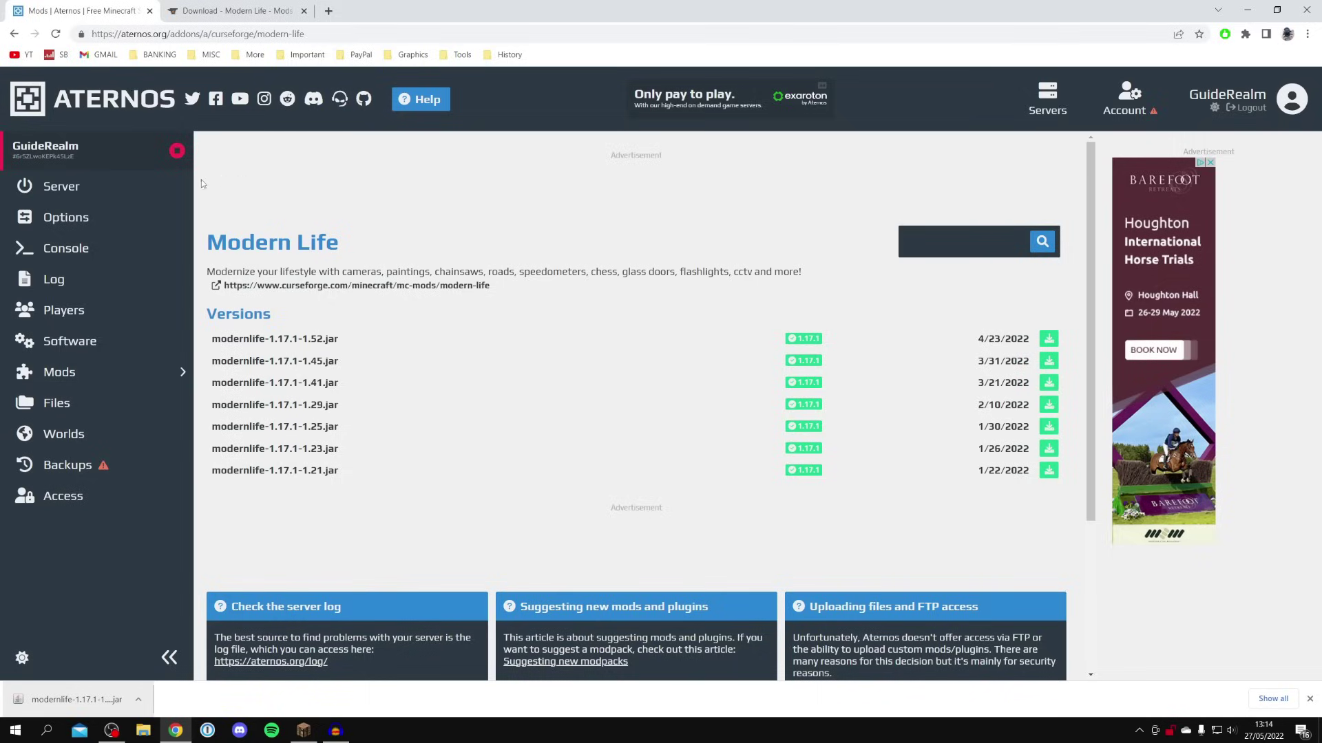
- Start the Forge server, accepting the Mojang EULA and notifications, then minimise Chrome
{"action": "left_click", "coordinate": [107, 197]}
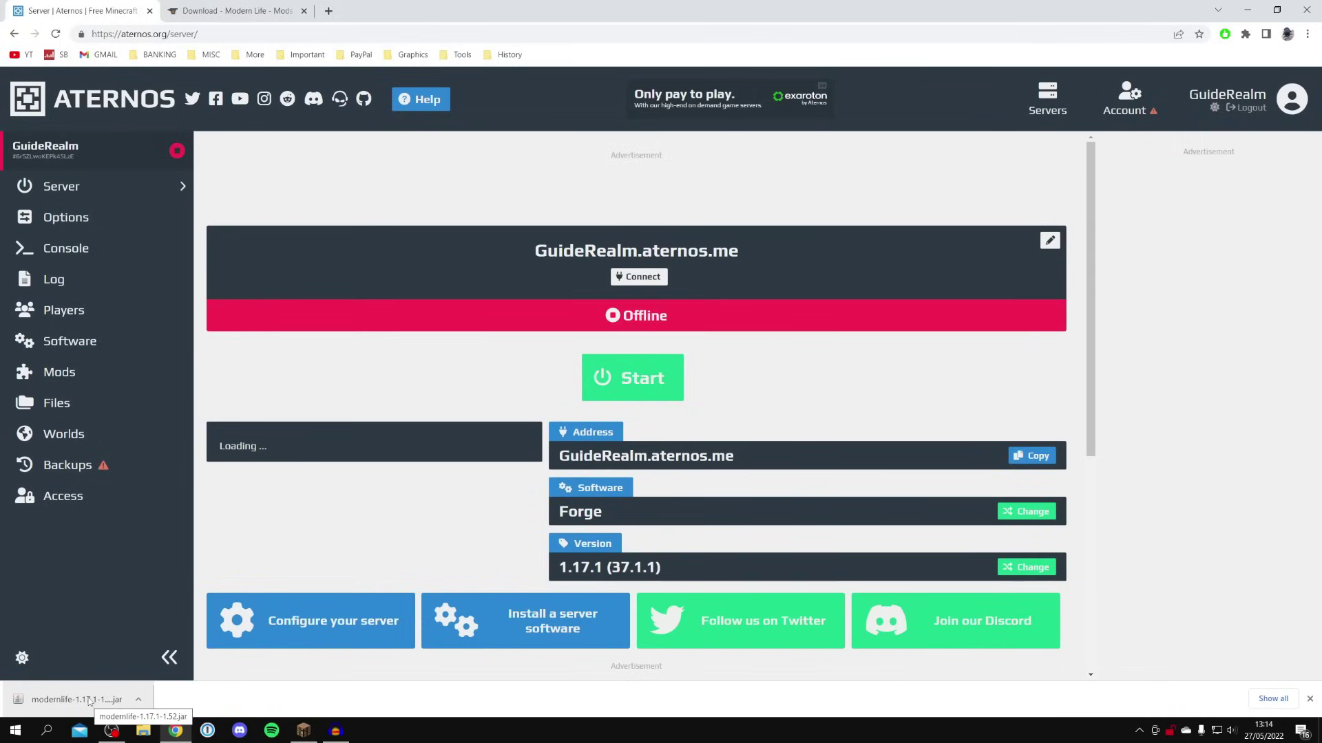
{"action": "left_click", "coordinate": [619, 379]}
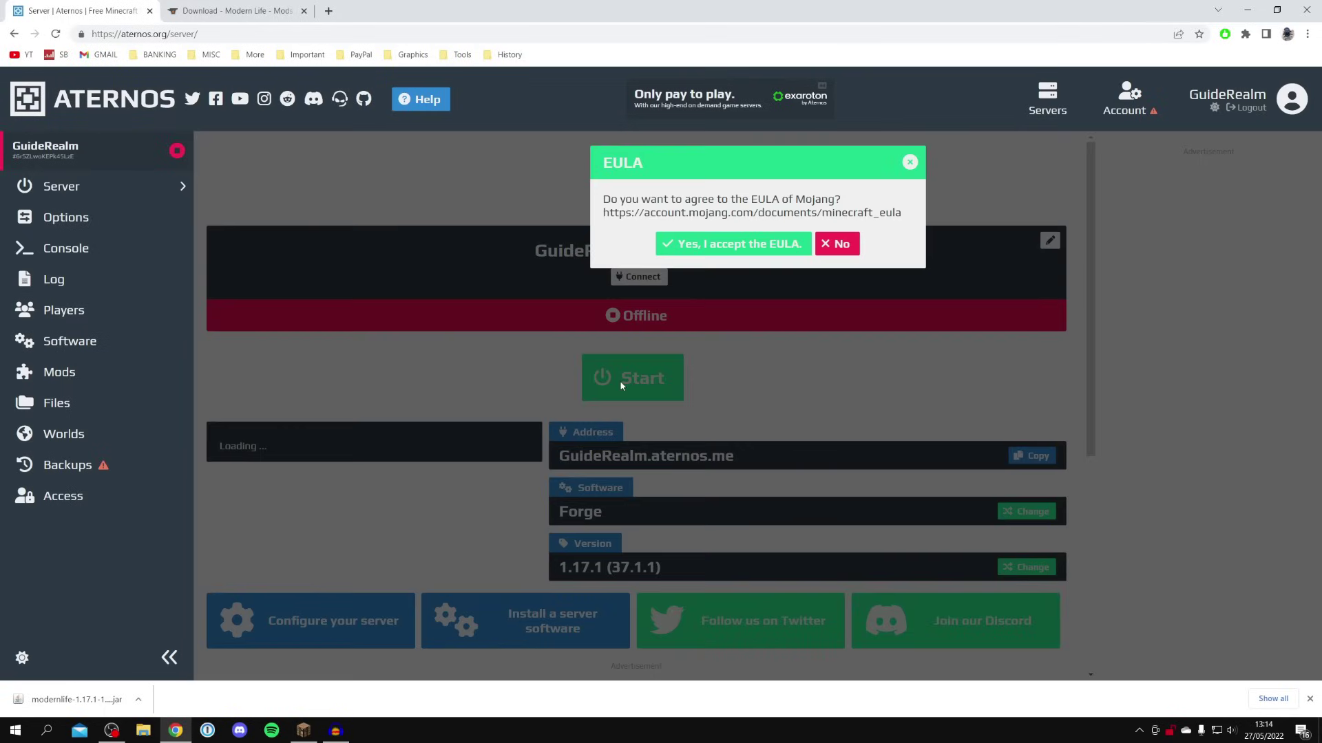
{"action": "left_click", "coordinate": [700, 249]}
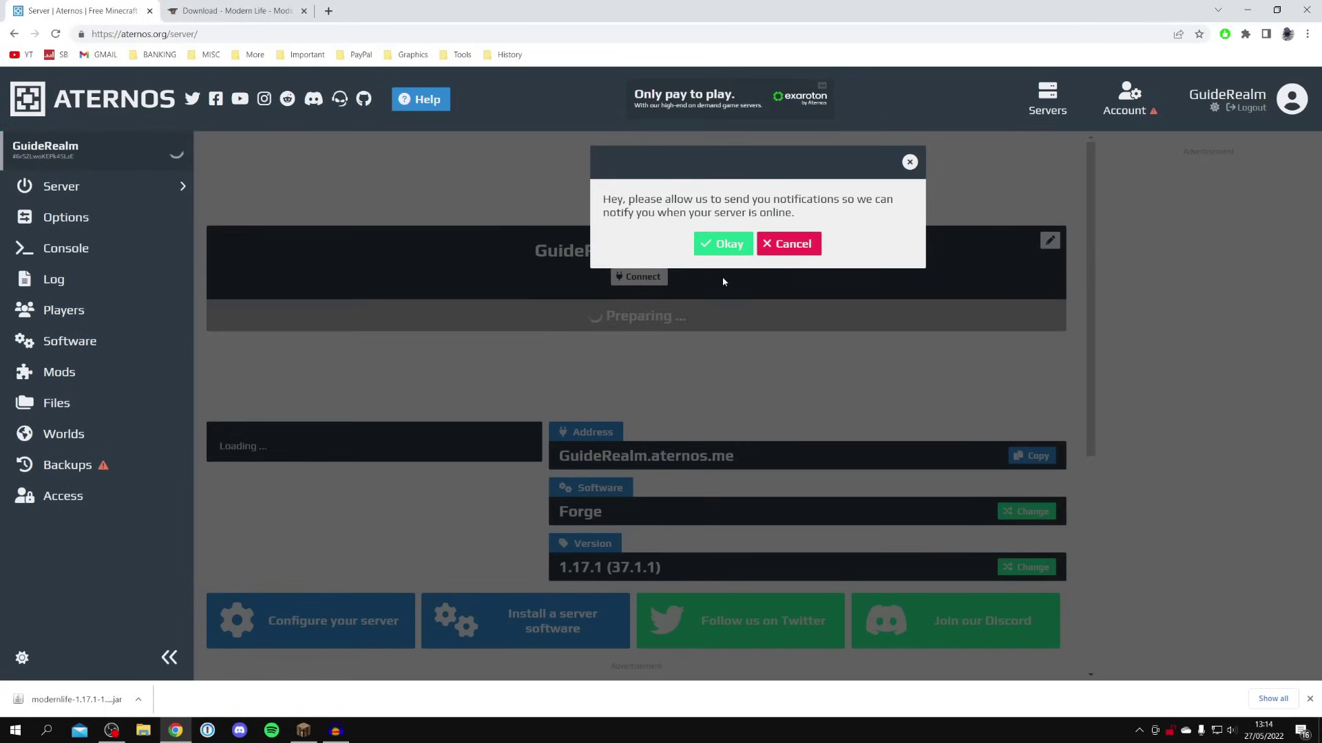
{"action": "left_click", "coordinate": [724, 245]}
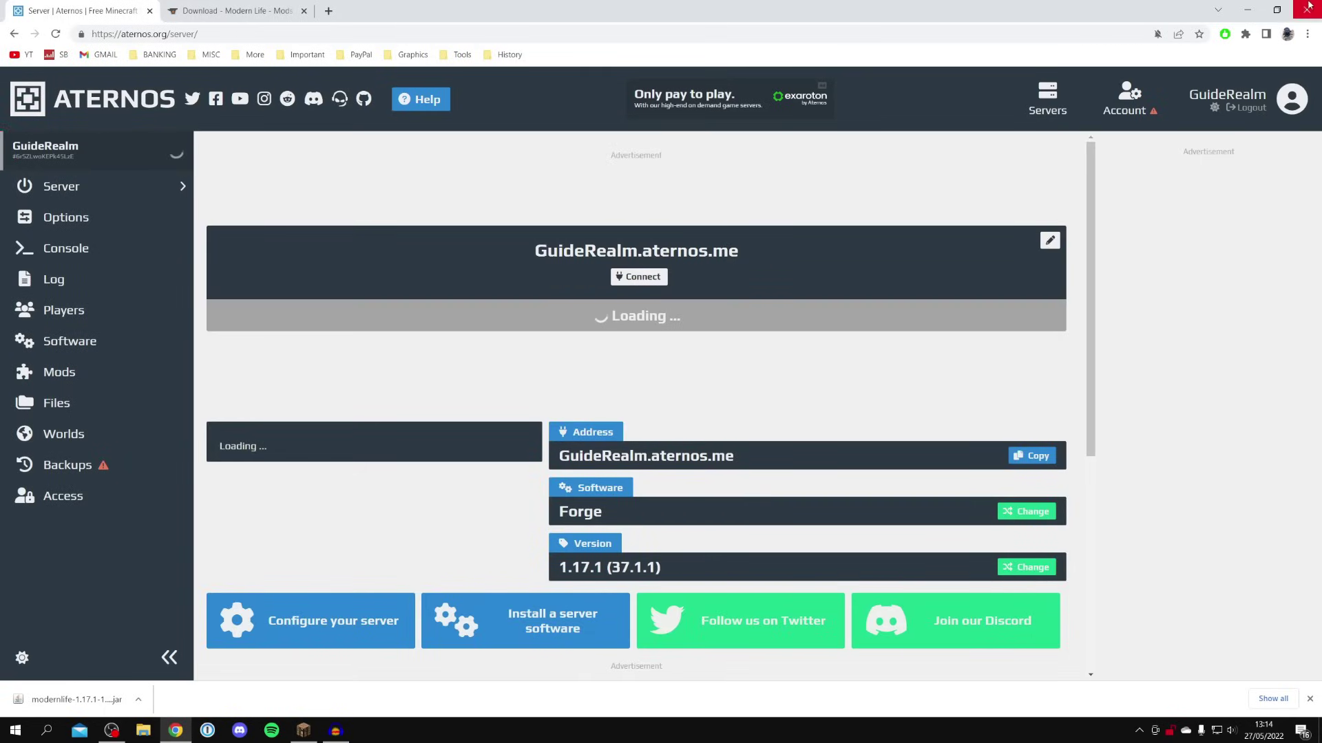
{"action": "left_click", "coordinate": [1247, 9]}
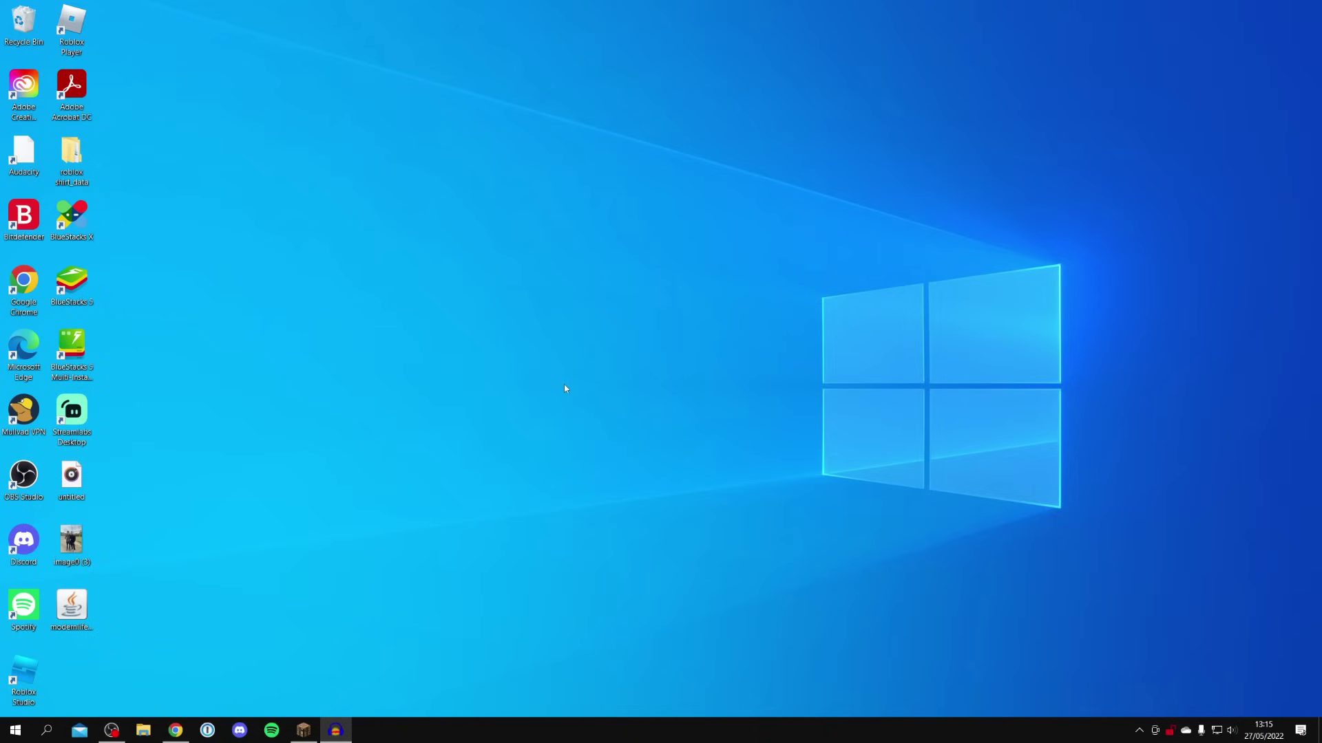
- Restore Chrome and follow the latest Forge 1.17.1 installer link under Minecraft 1.17
{"action": "left_click", "coordinate": [175, 730]}
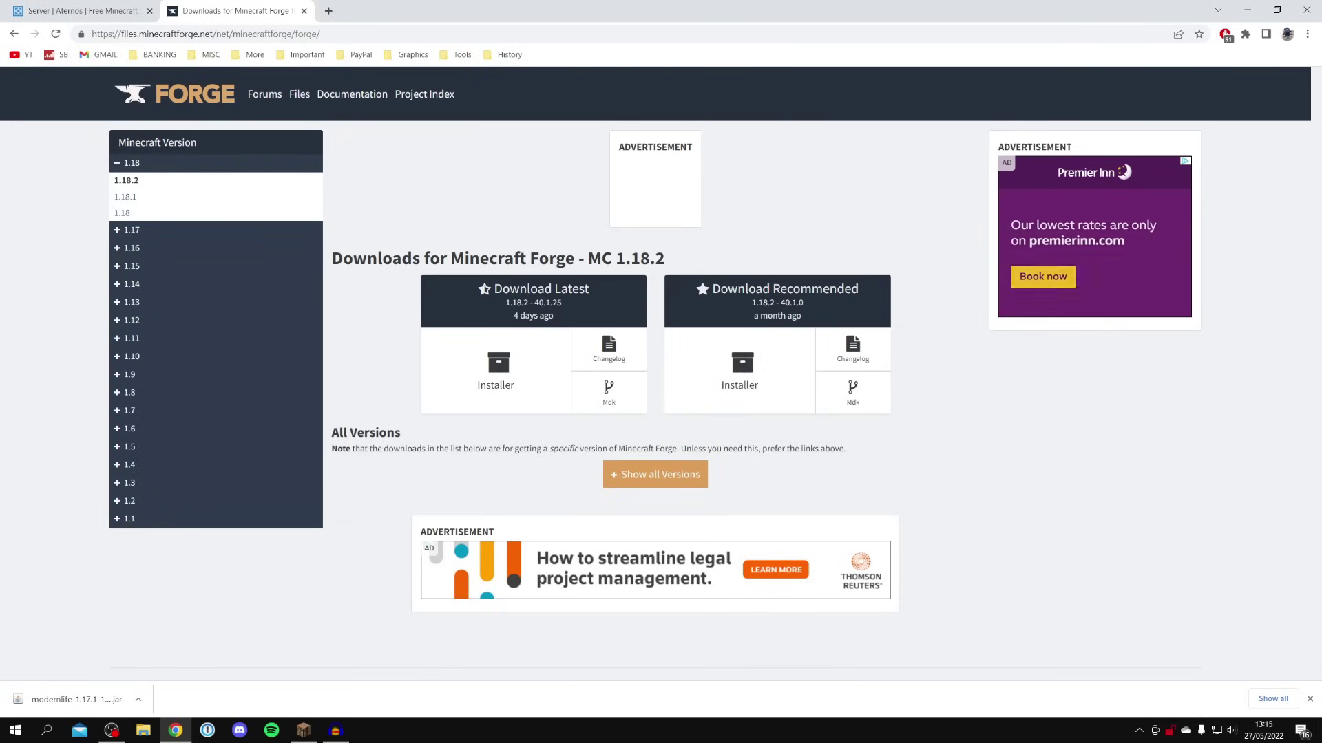
{"action": "left_click", "coordinate": [135, 233]}
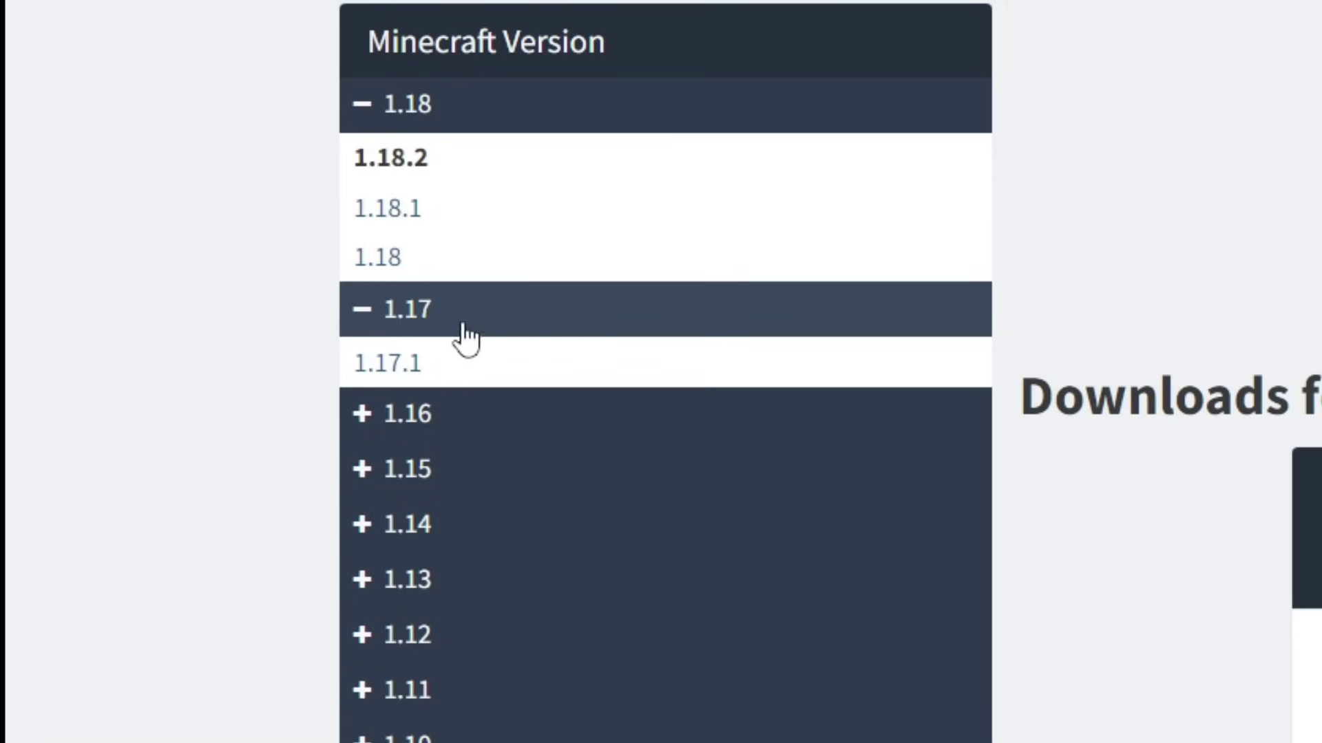
{"action": "left_click", "coordinate": [409, 365]}
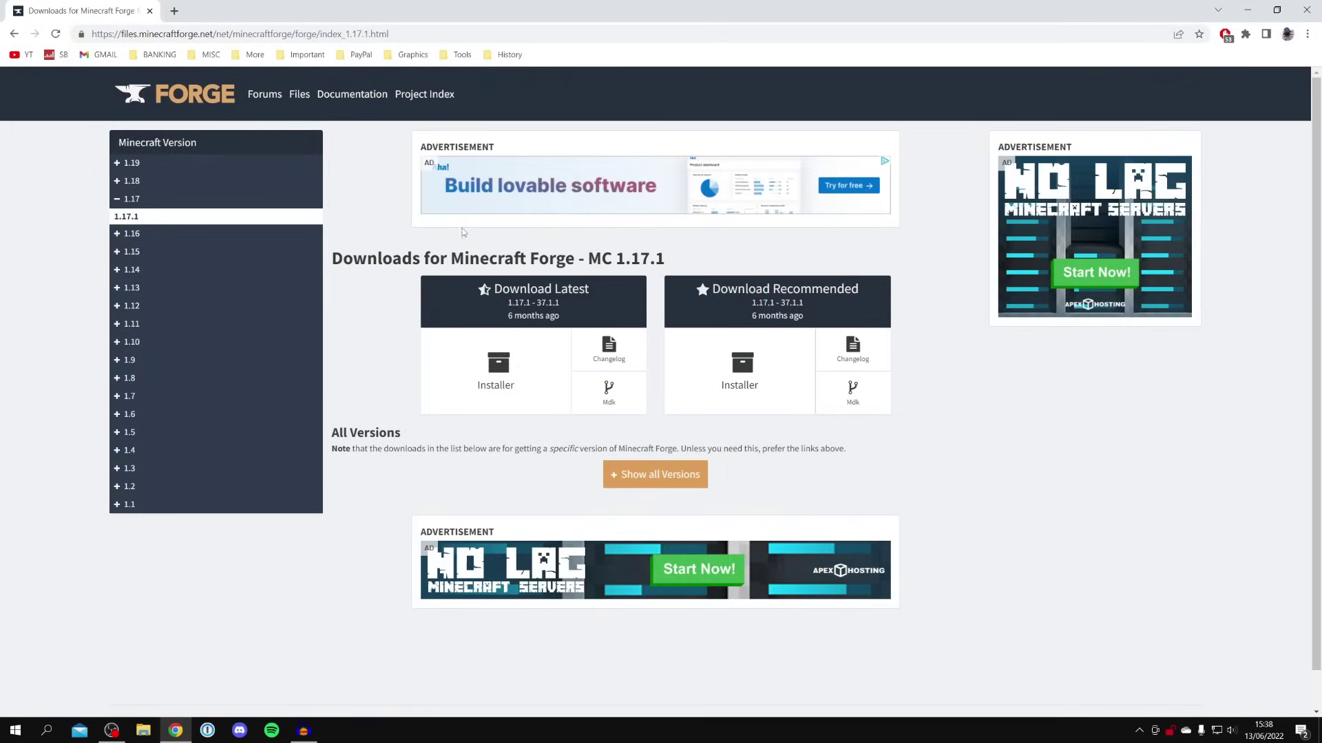
{"action": "left_click", "coordinate": [478, 363]}
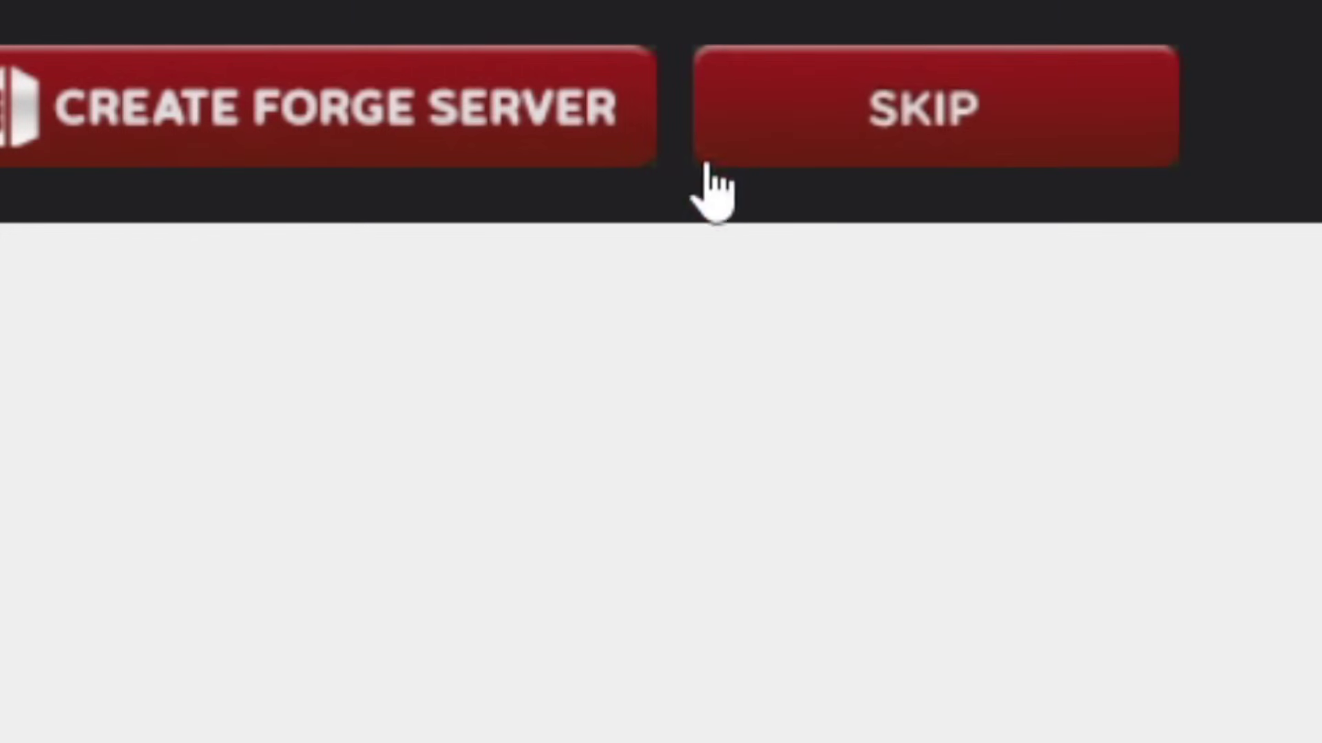
- Skip the AdFoc.us ad, move the Forge 1.17.1-37.1.1 installer jar to the desktop, close Chrome
{"action": "left_click", "coordinate": [964, 132]}
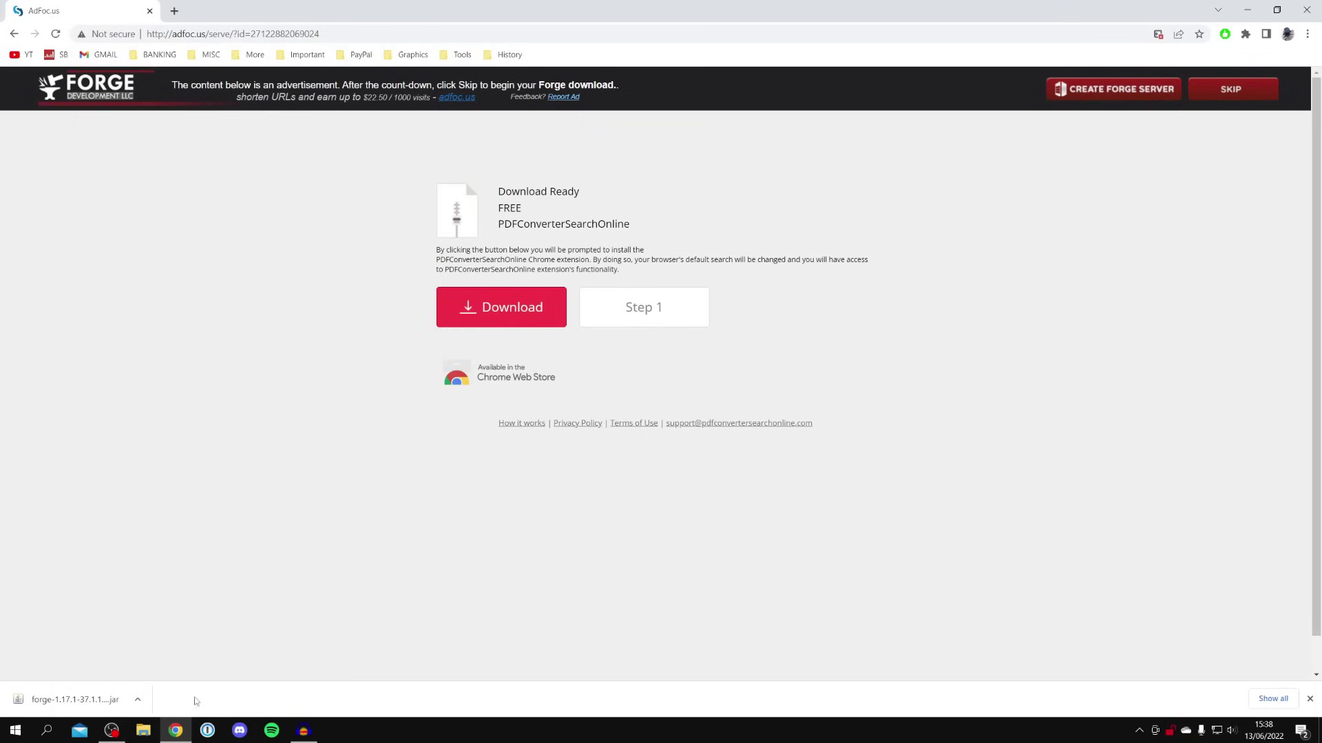
{"action": "key", "text": "super+Down"}
{"action": "left_click_drag", "start_coordinate": [299, 556], "coordinate": [119, 101]}
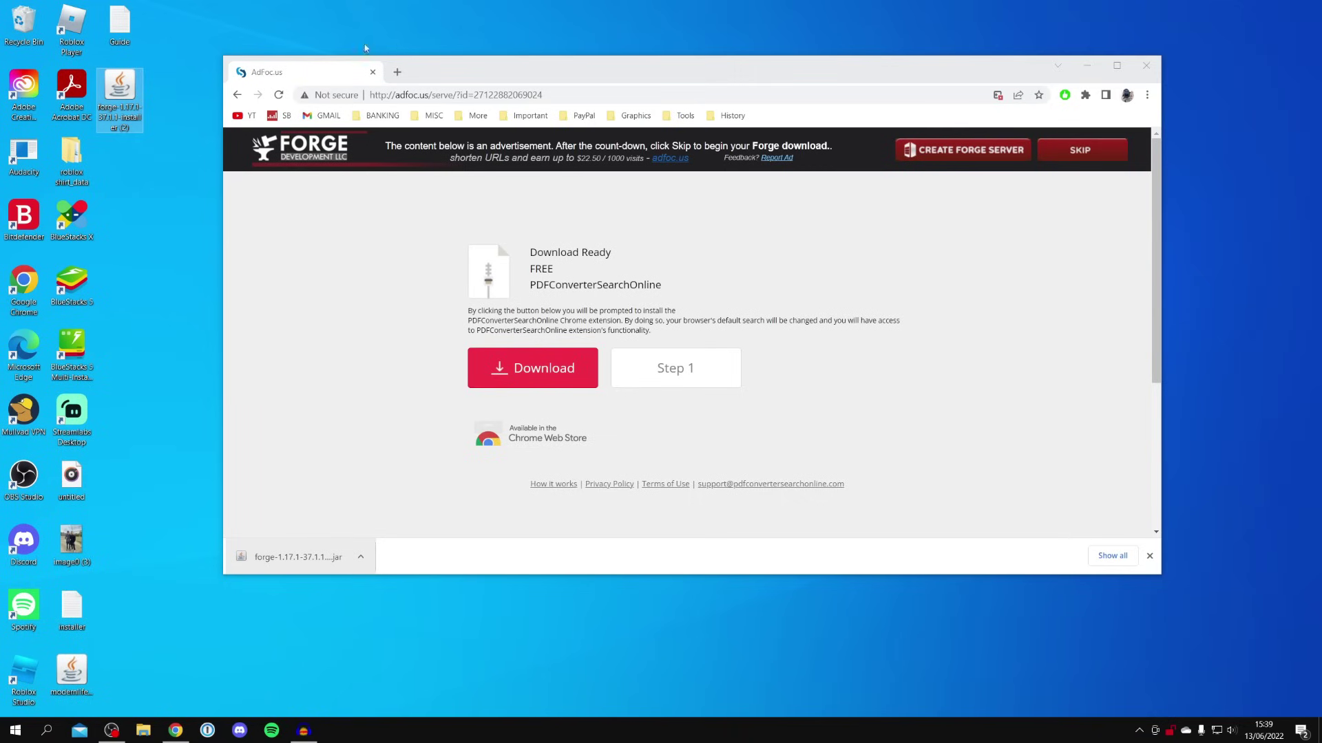
{"action": "left_click", "coordinate": [1144, 66]}
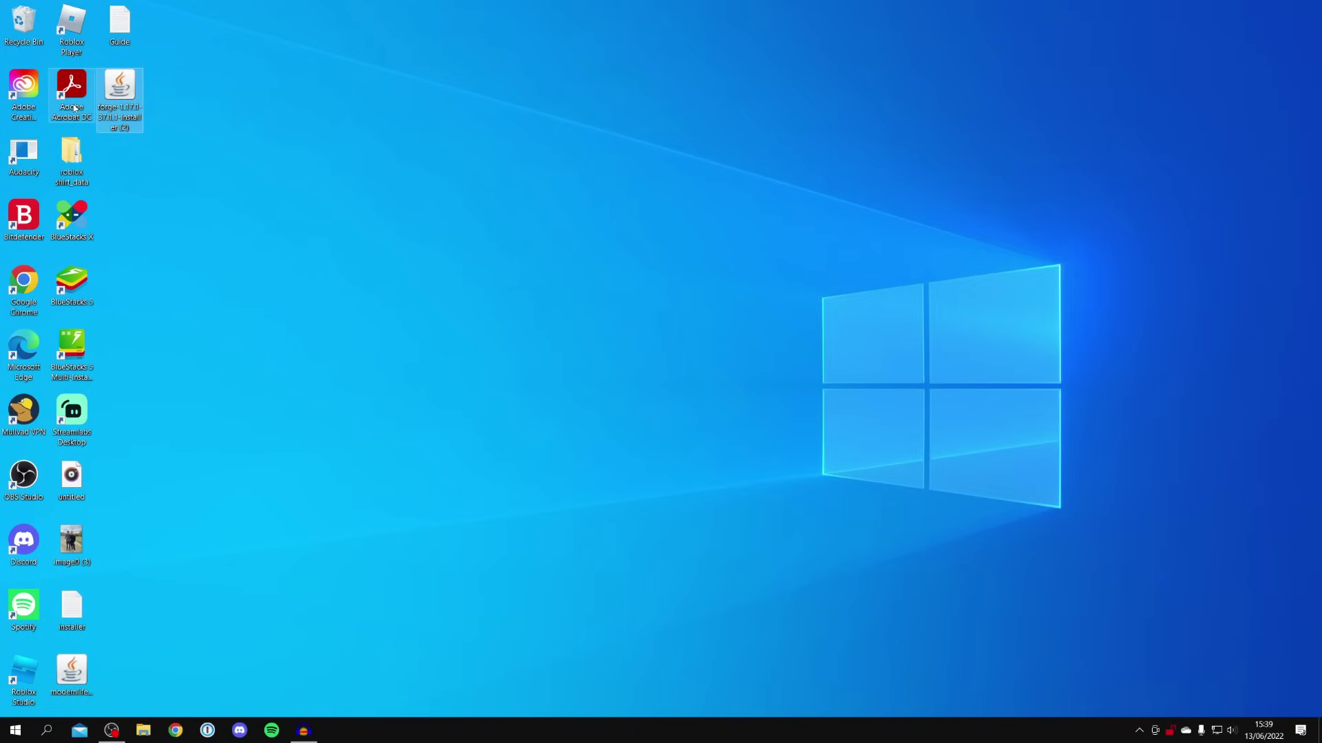
{"action": "double_click", "coordinate": [124, 97]}
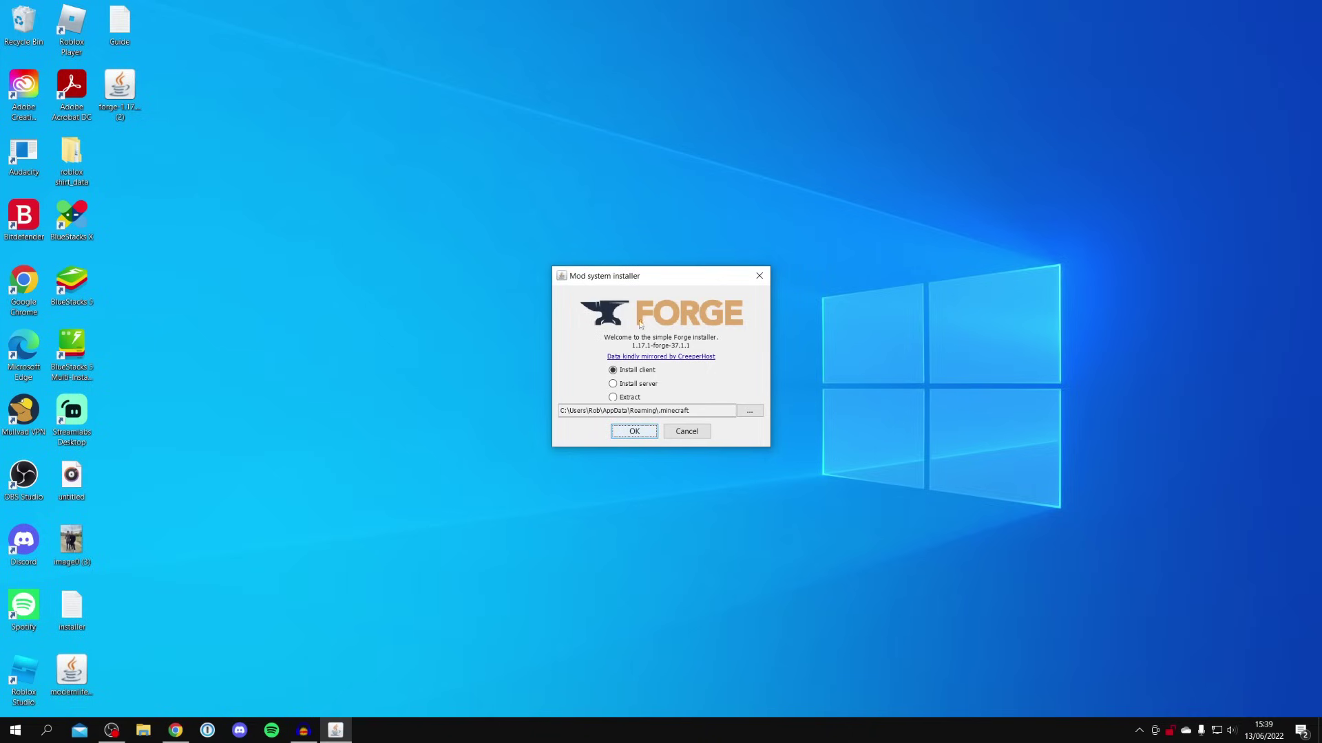
{"action": "left_click", "coordinate": [759, 275]}
{"action": "key", "text": "alt+Tab"}
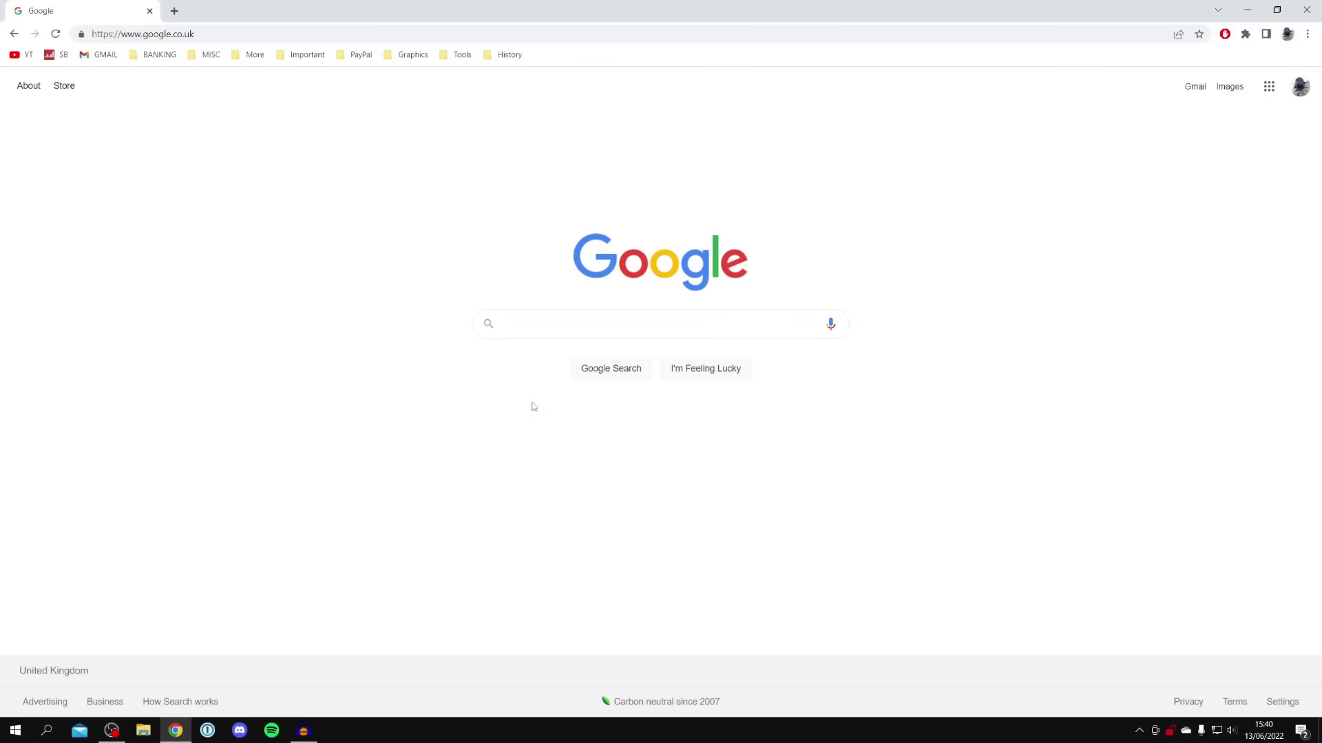
- Search Google for 'java' and download the 64-bit Java for Windows installer from java.com
{"action": "left_click", "coordinate": [541, 331]}
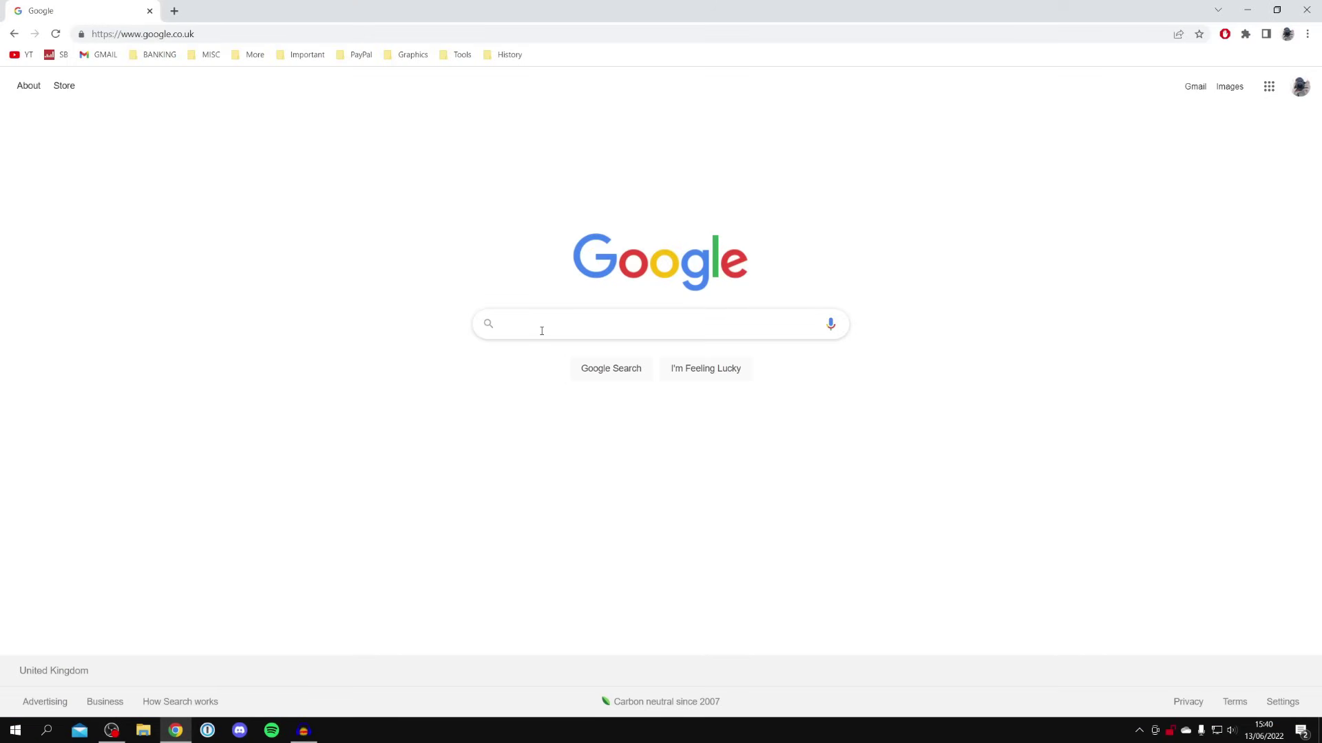
{"action": "type", "text": "java"}
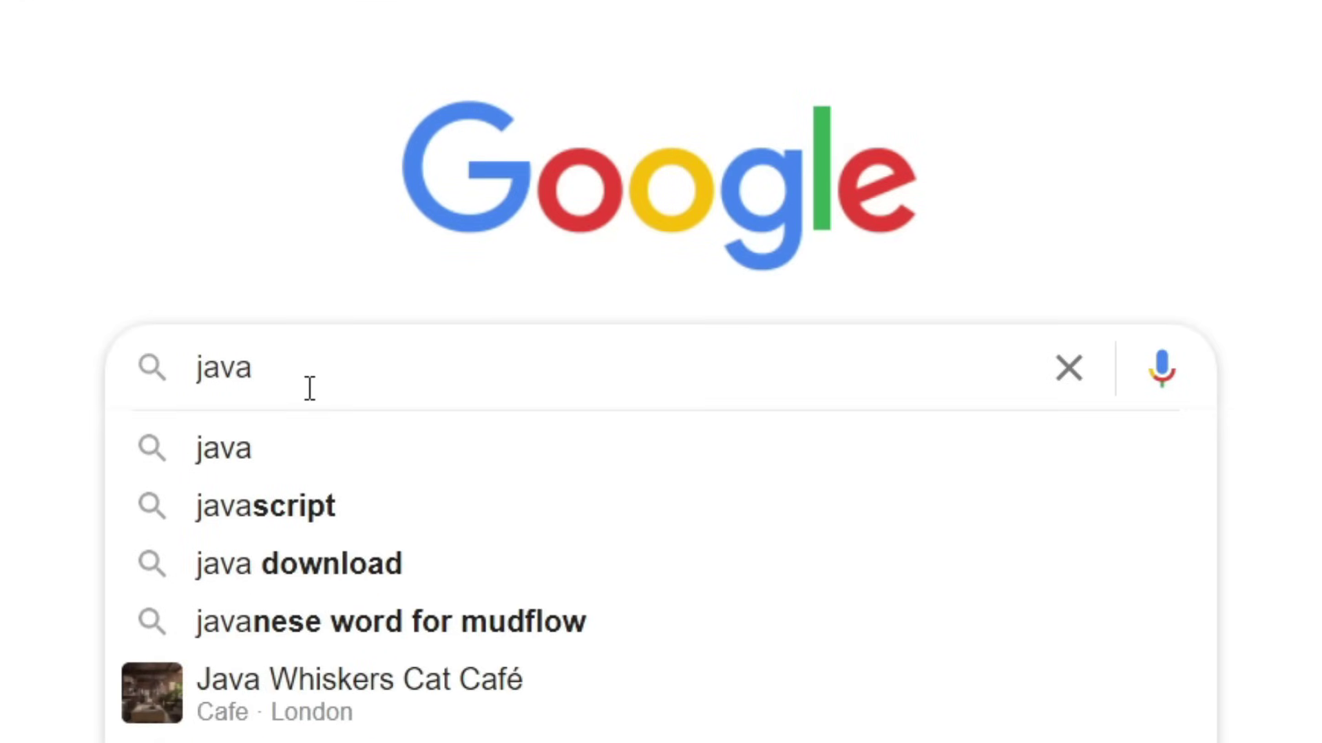
{"action": "key", "text": "Return"}
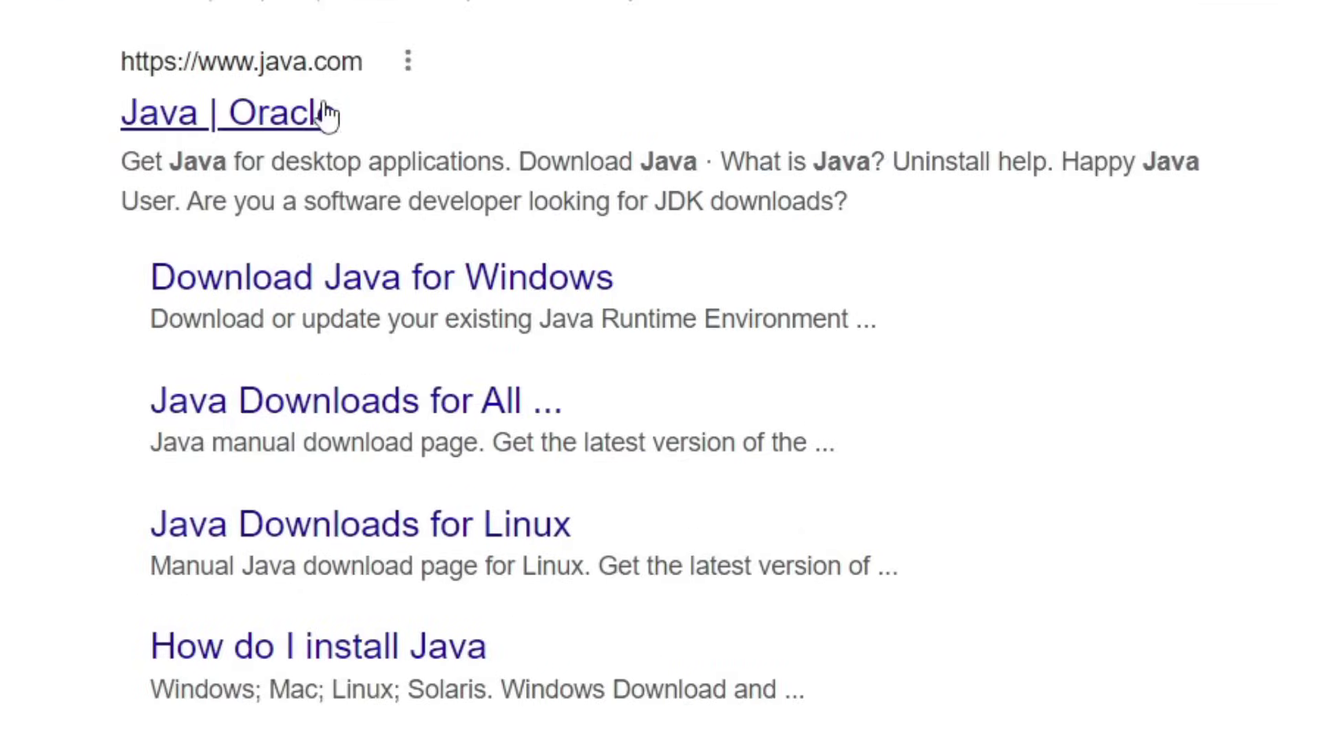
{"action": "left_click", "coordinate": [185, 208]}
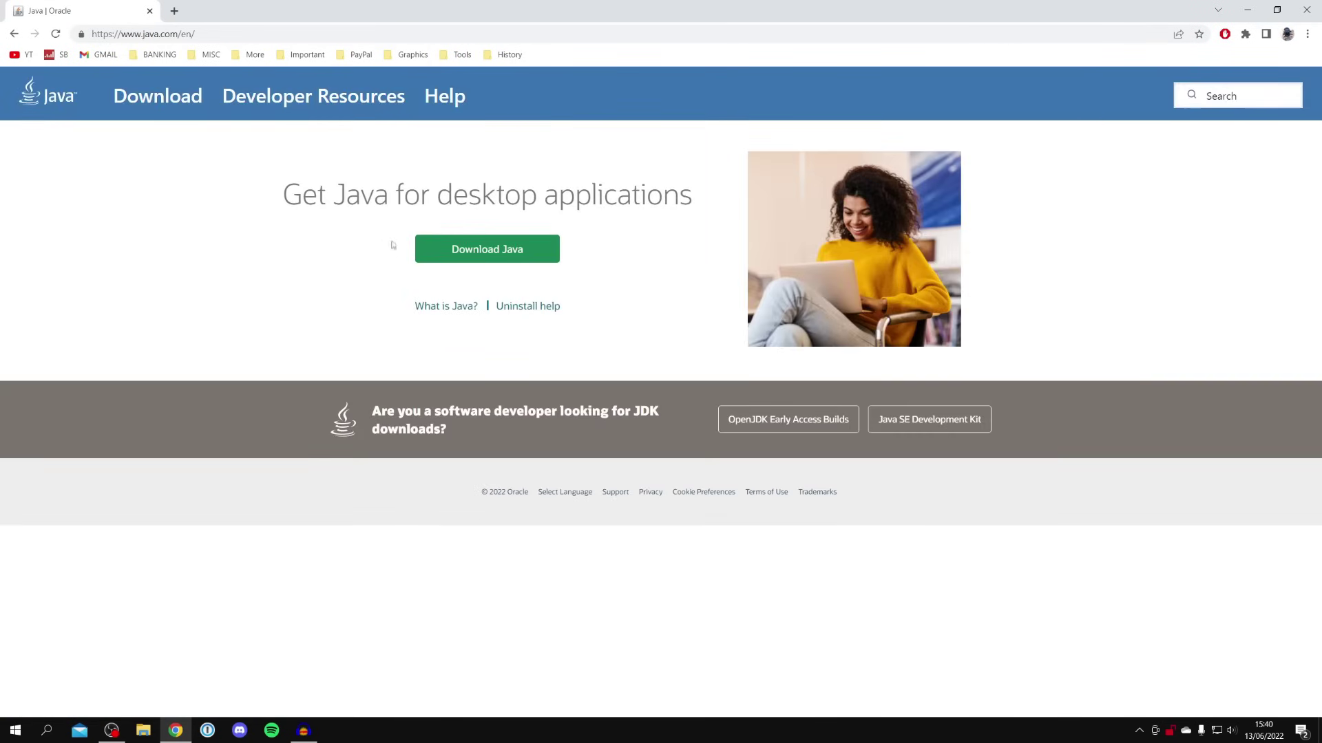
{"action": "left_click", "coordinate": [444, 255]}
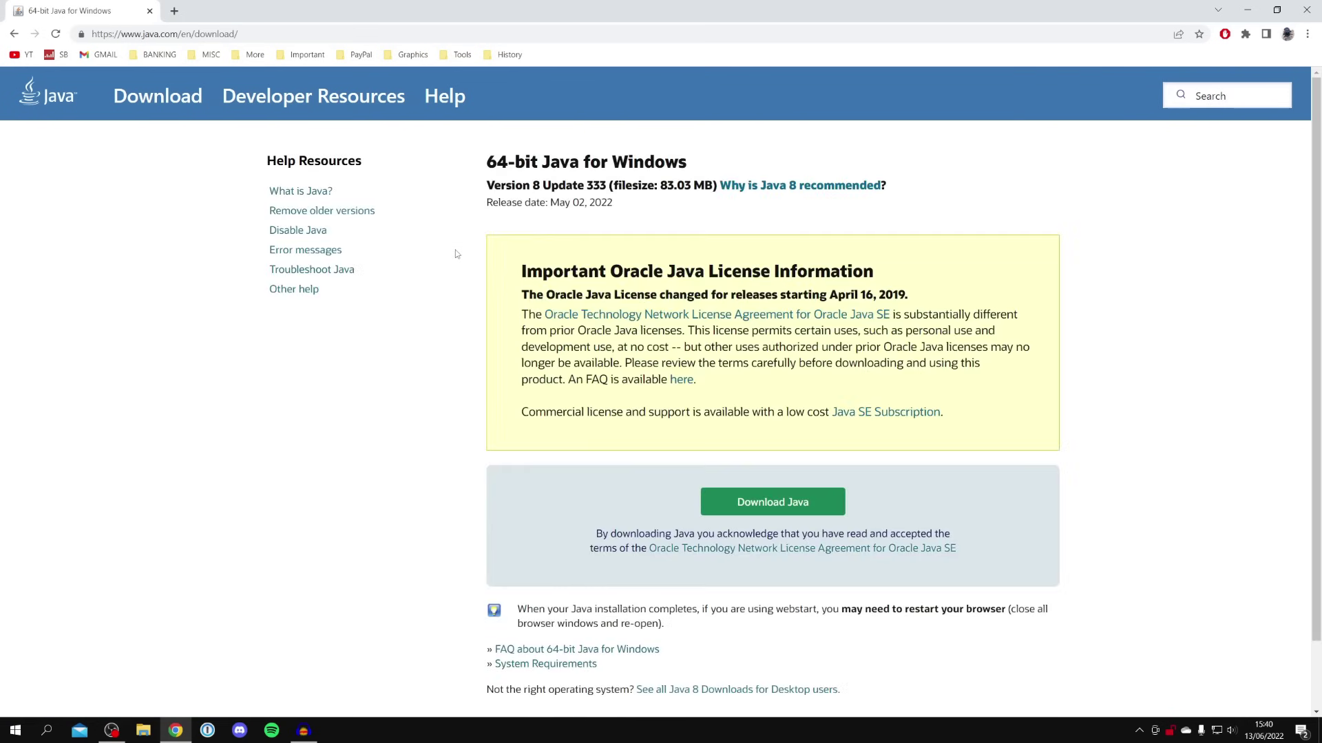
{"action": "left_click", "coordinate": [799, 502]}
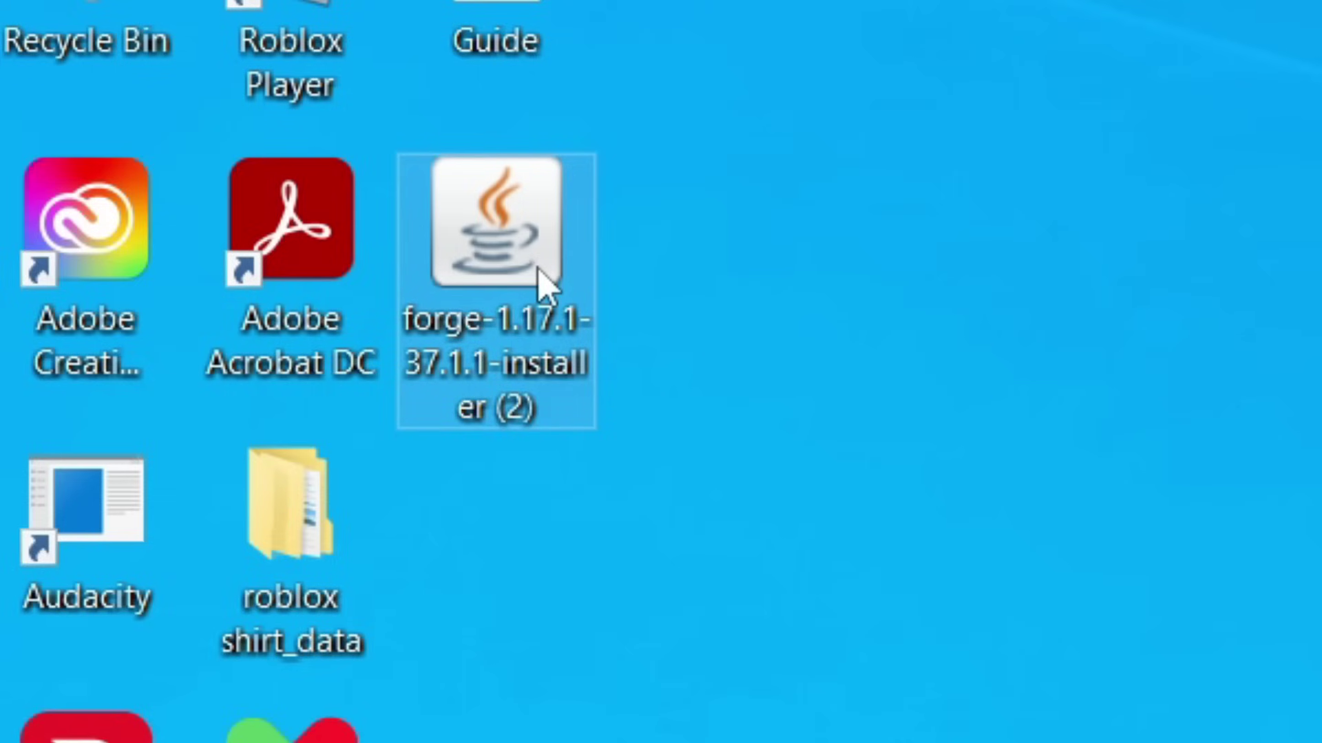
- Open the Forge installer with Java(TM) Platform SE binary, set as the default for .jar files
{"action": "right_click", "coordinate": [539, 275]}
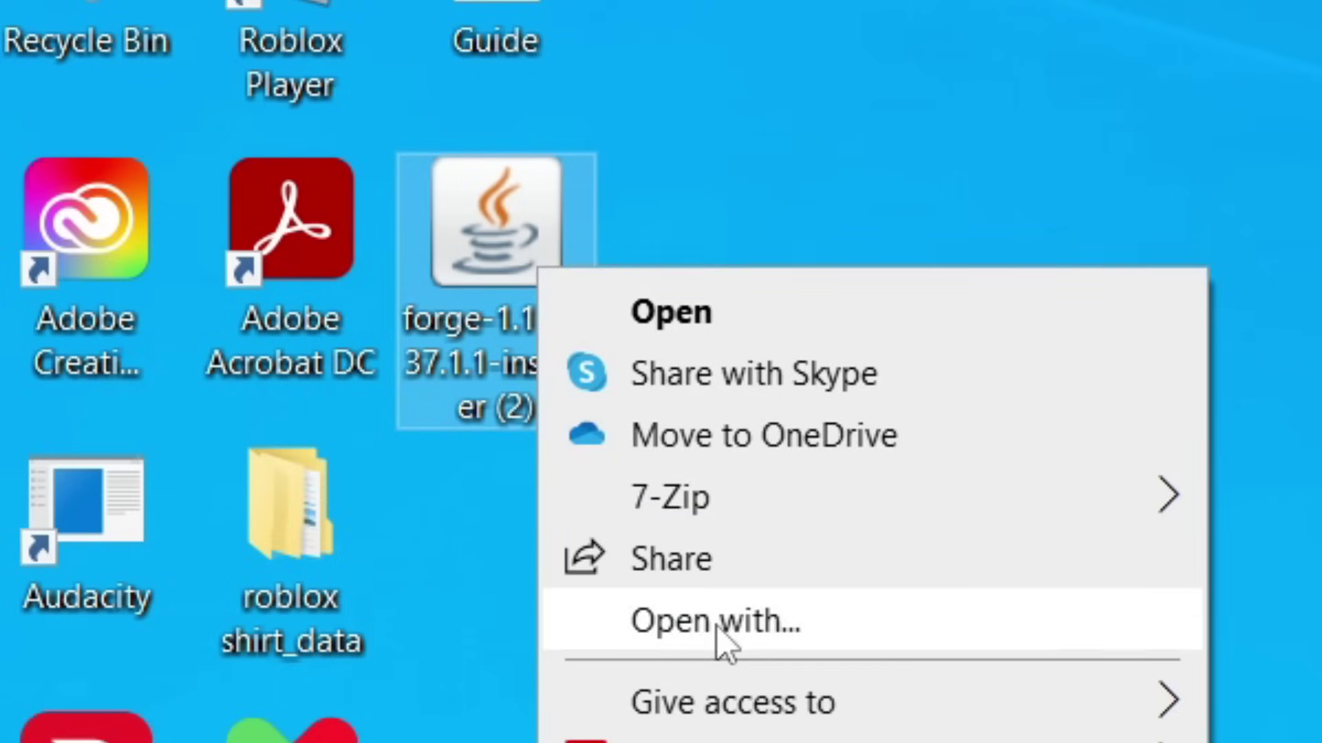
{"action": "left_click", "coordinate": [720, 637]}
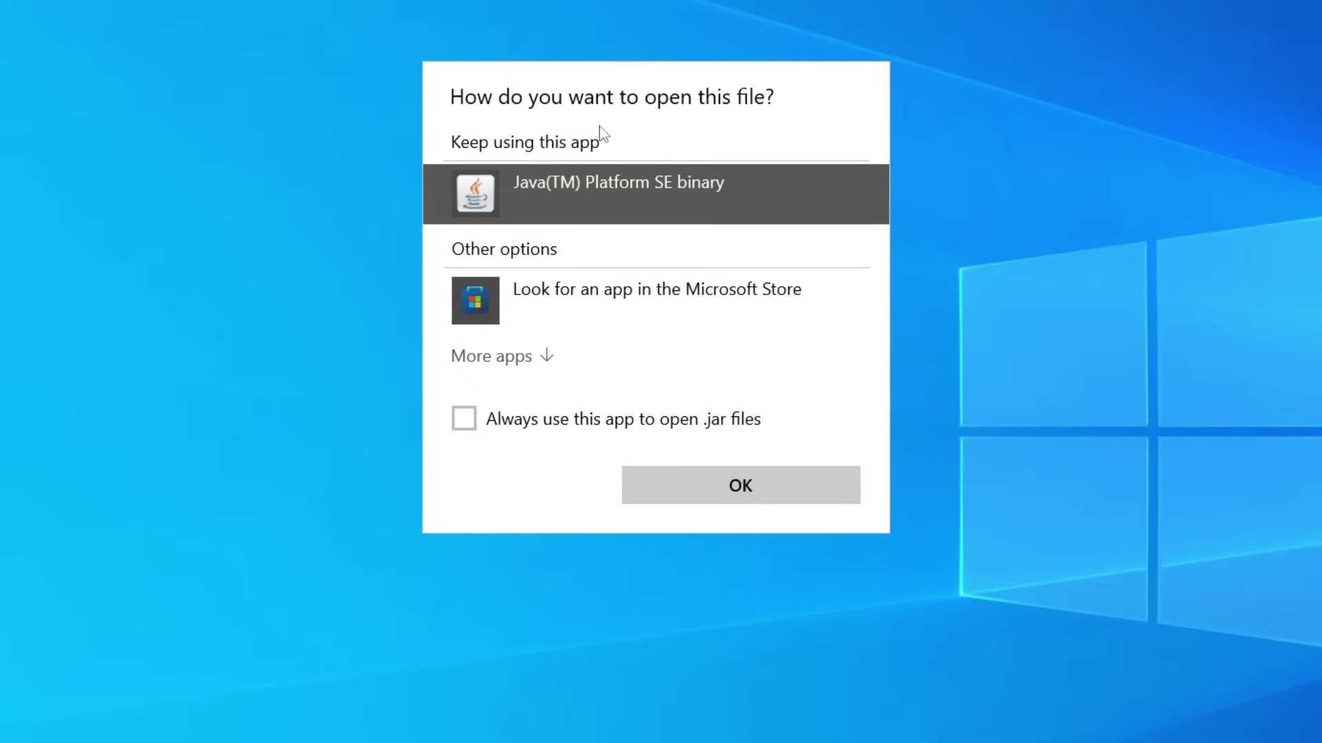
{"action": "left_click", "coordinate": [516, 356]}
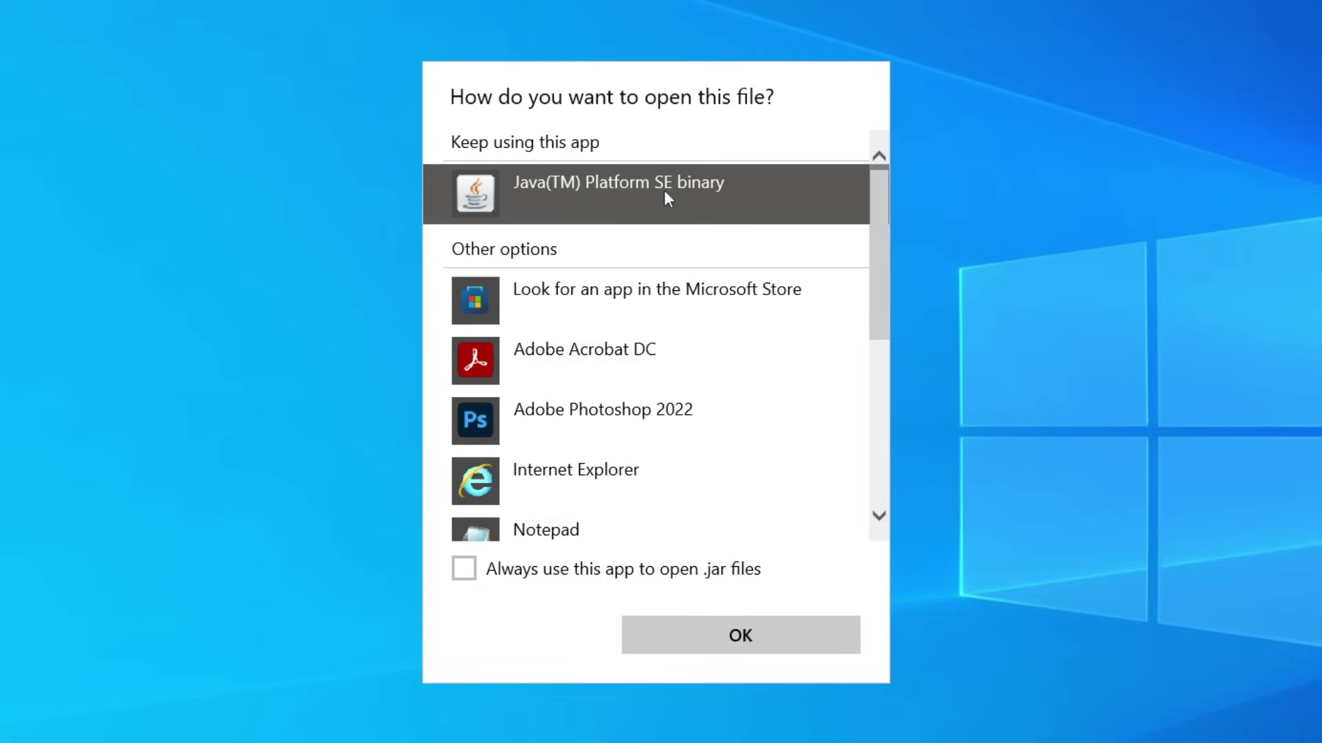
{"action": "scroll", "coordinate": [589, 416], "scroll_direction": "down", "scroll_amount": 5}
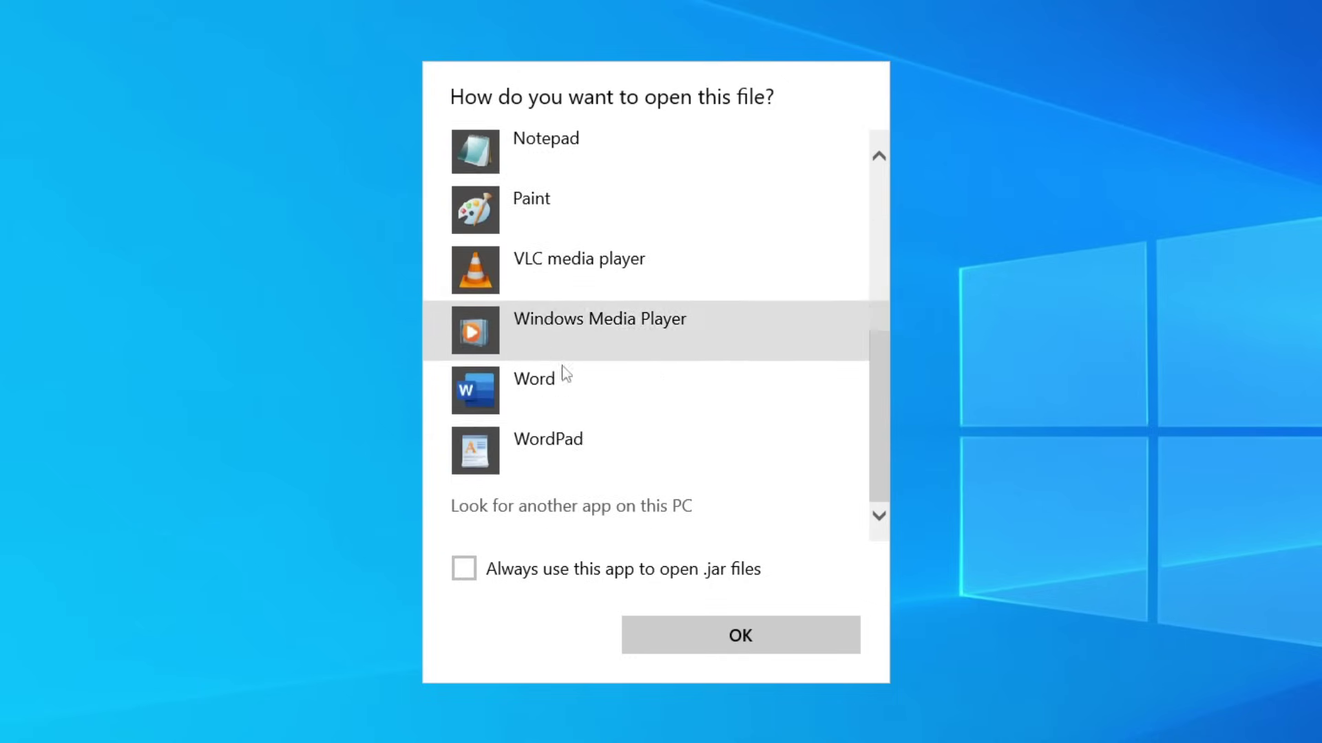
{"action": "scroll", "coordinate": [564, 373], "scroll_direction": "up", "scroll_amount": 5}
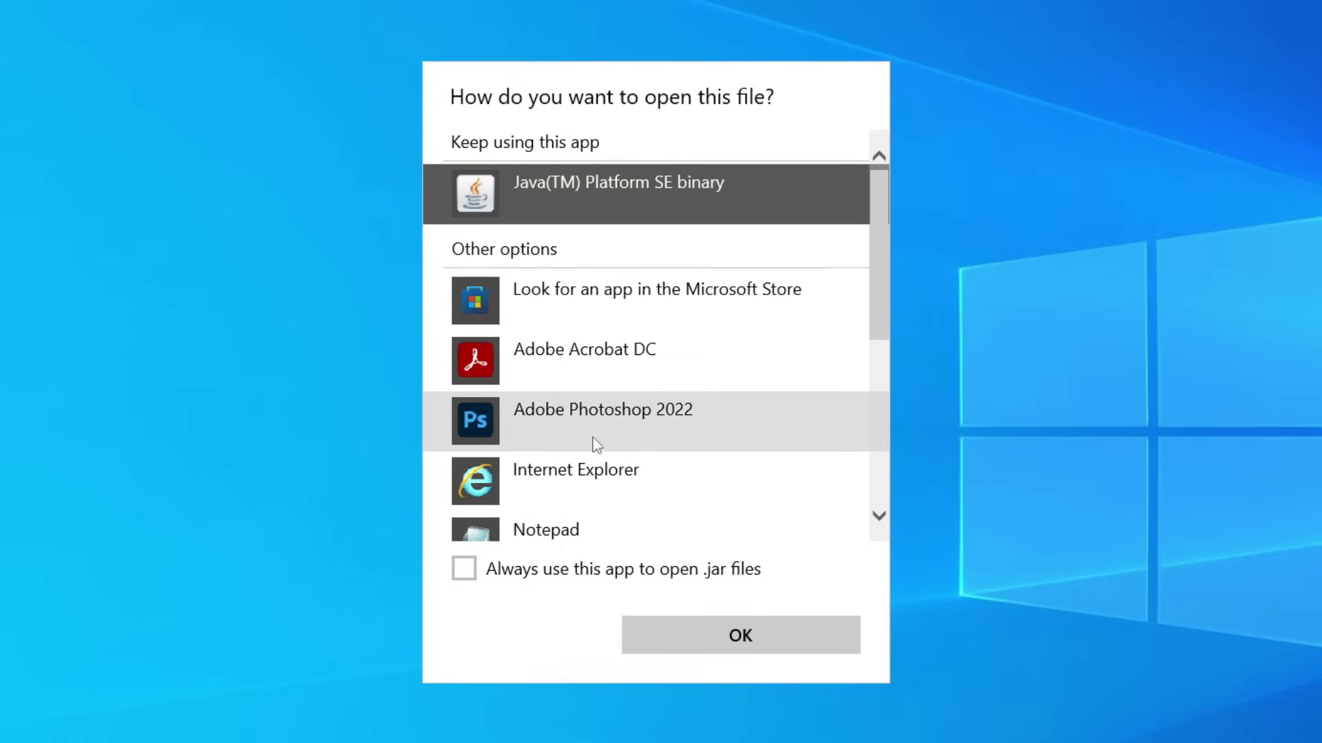
{"action": "left_click", "coordinate": [520, 578]}
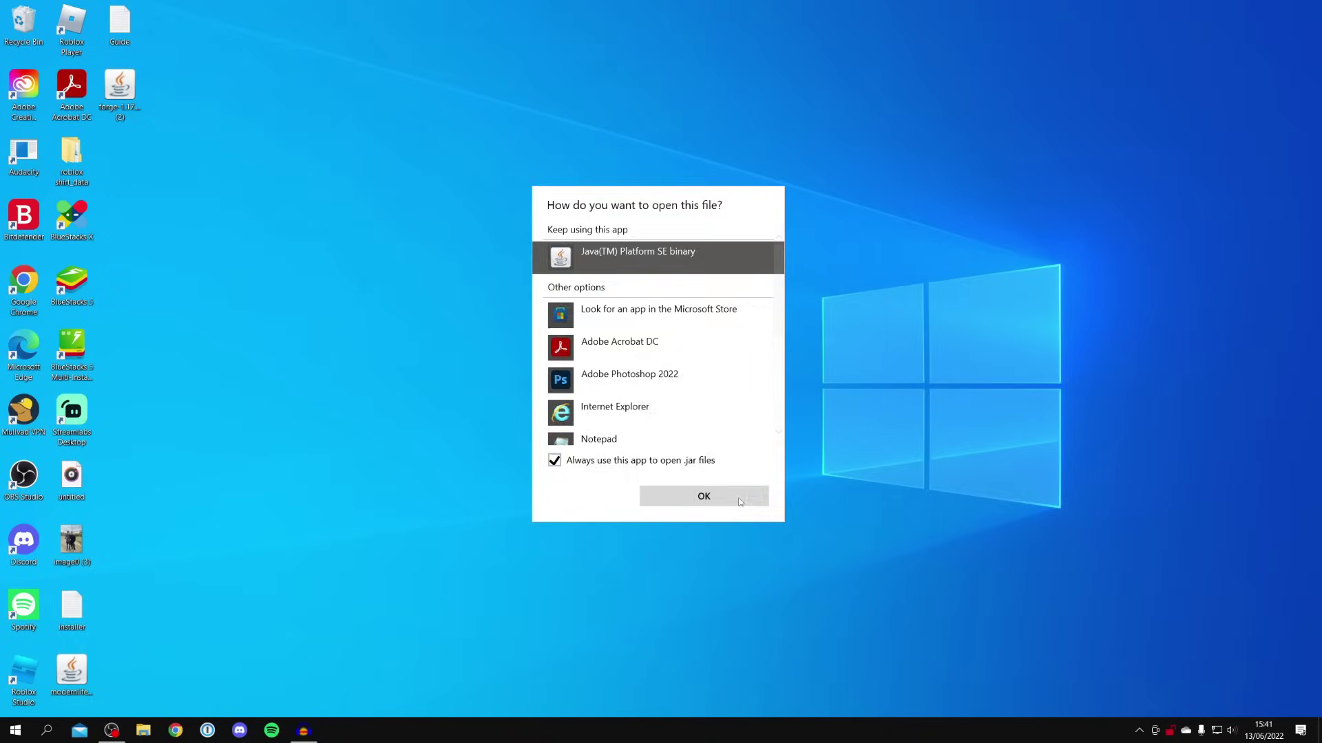
{"action": "left_click", "coordinate": [806, 644]}
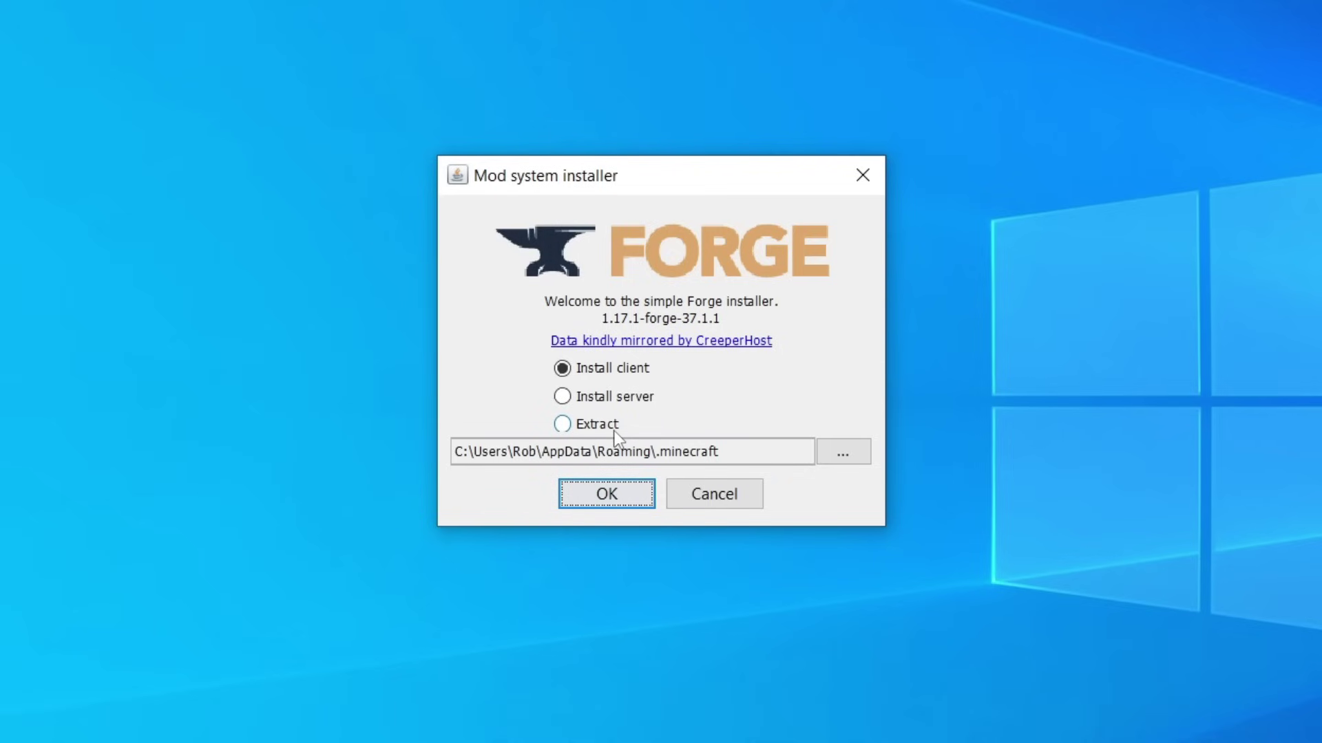
- Install the Forge 1.17.1-forge-37.1.1 client profile and dismiss the completion message
{"action": "left_click", "coordinate": [613, 370]}
{"action": "left_click", "coordinate": [639, 491]}
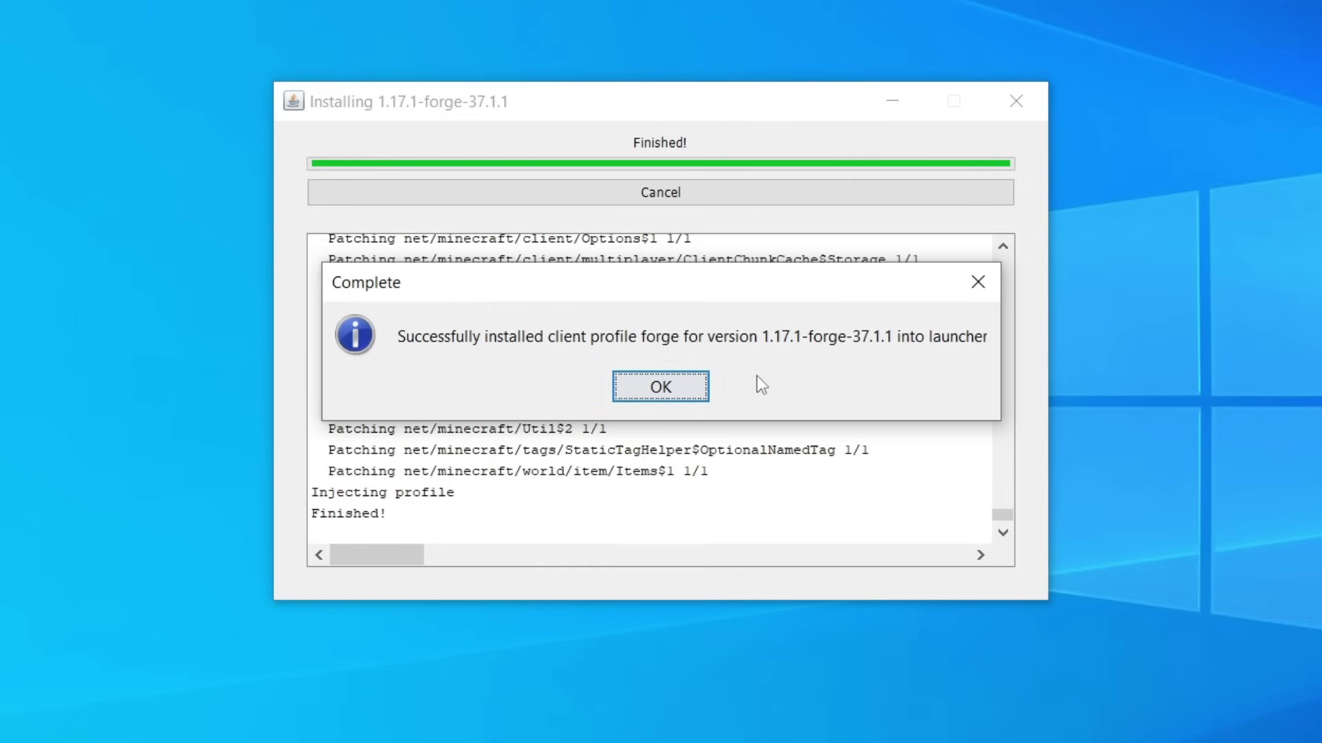
{"action": "left_click", "coordinate": [697, 387]}
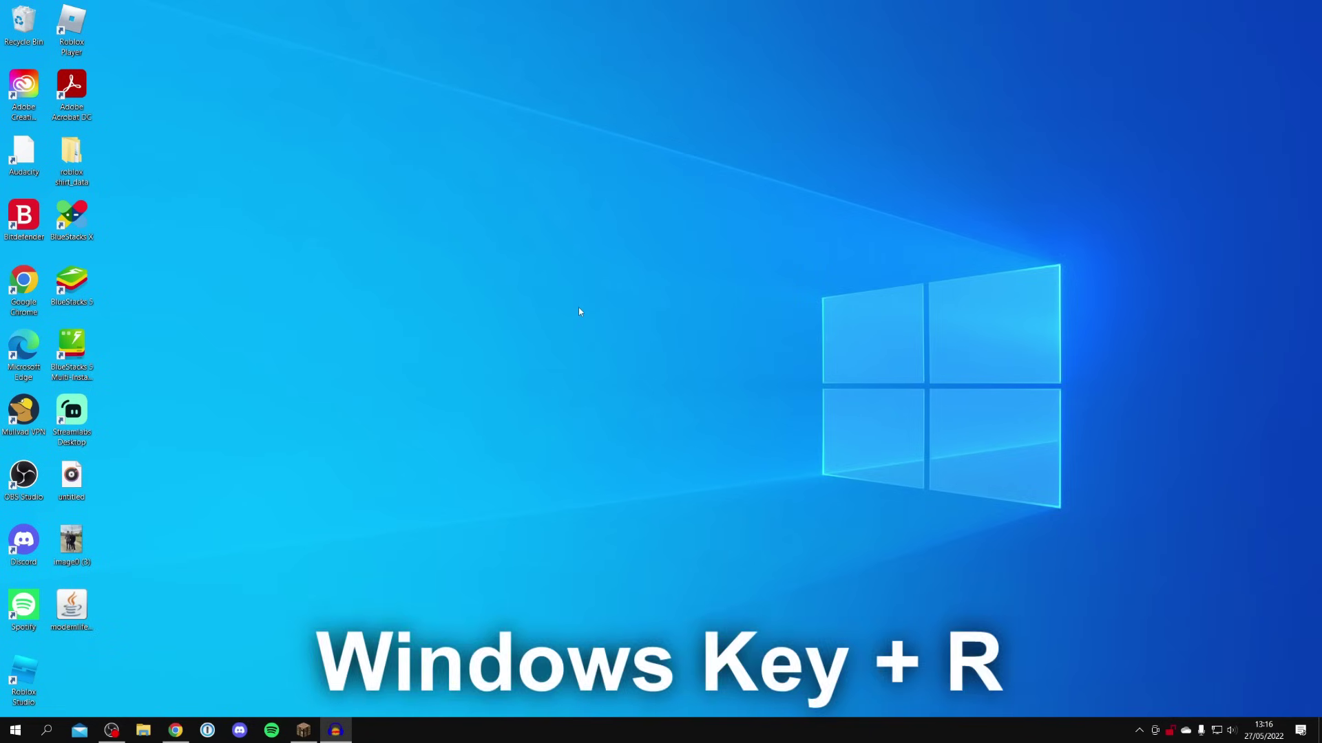
- Go to the empty mods folder in %appdata%\.minecraft via the Run prompt
{"action": "key", "text": "super+r"}
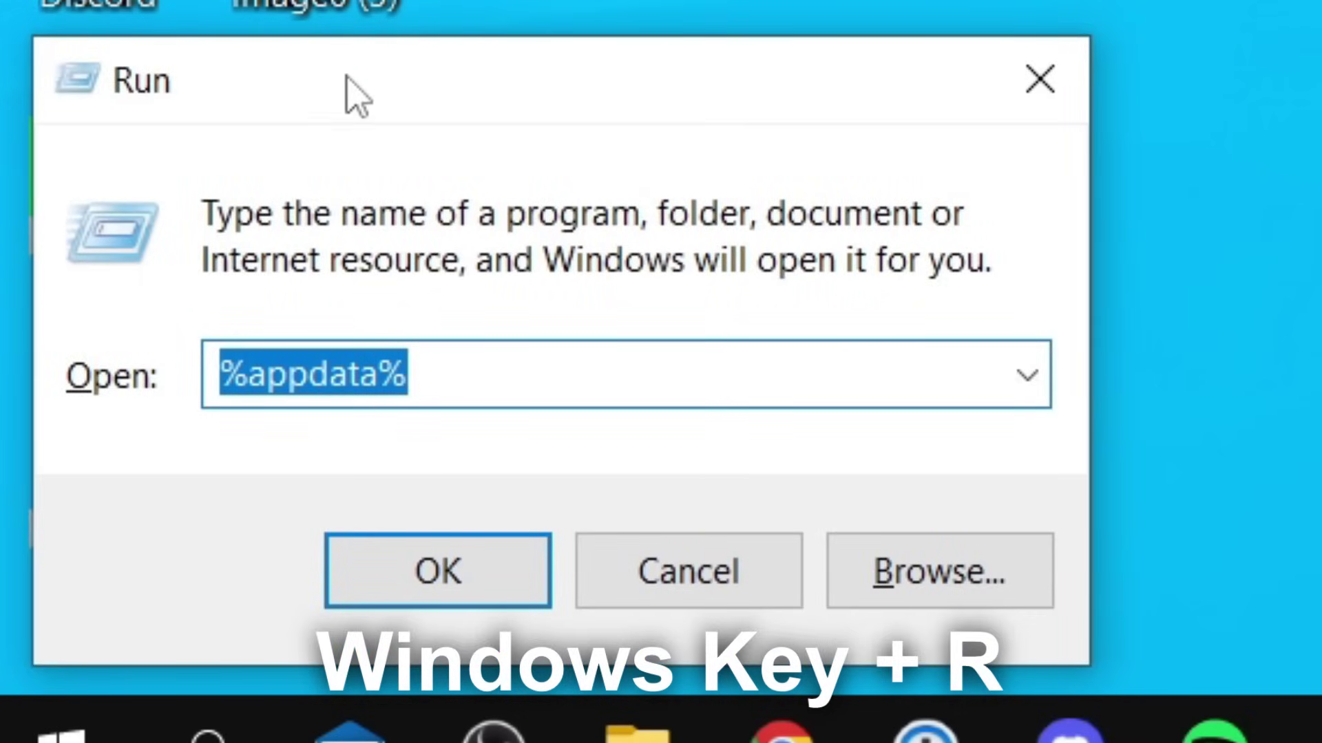
{"action": "left_click", "coordinate": [506, 364]}
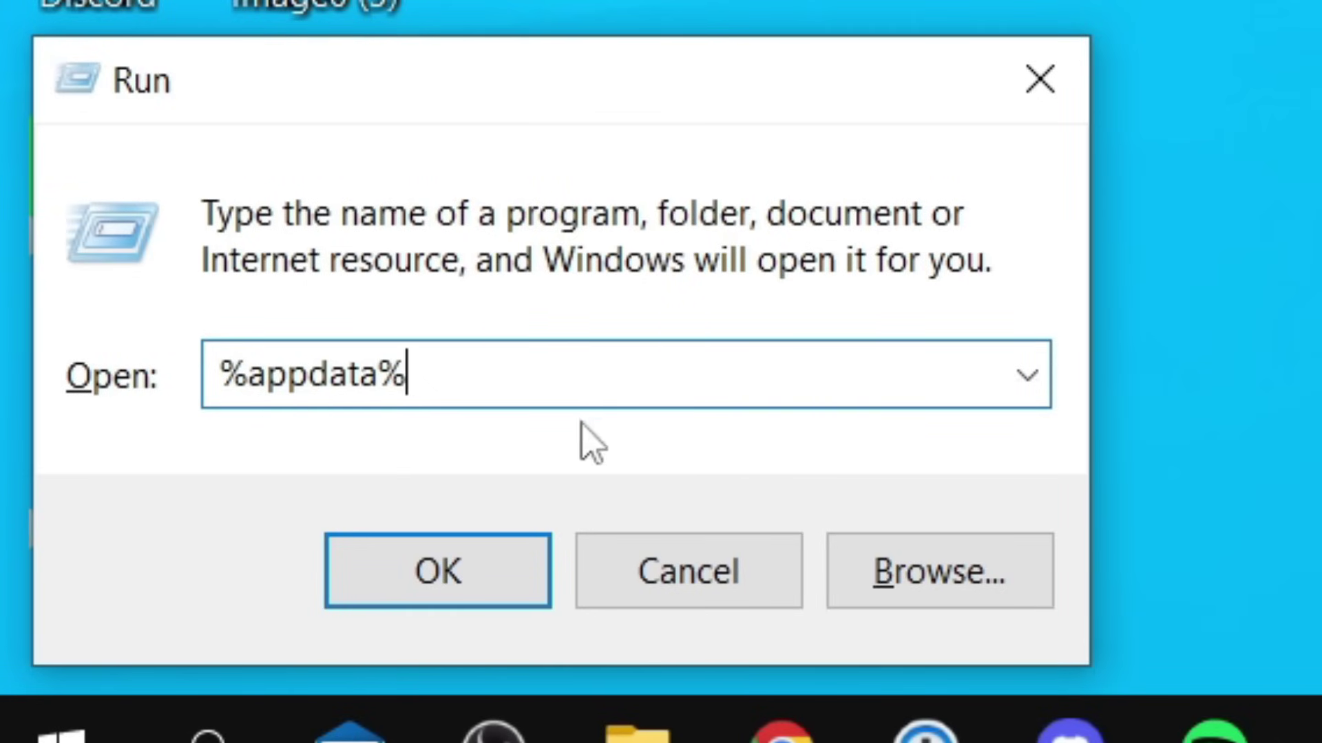
{"action": "left_click", "coordinate": [496, 561]}
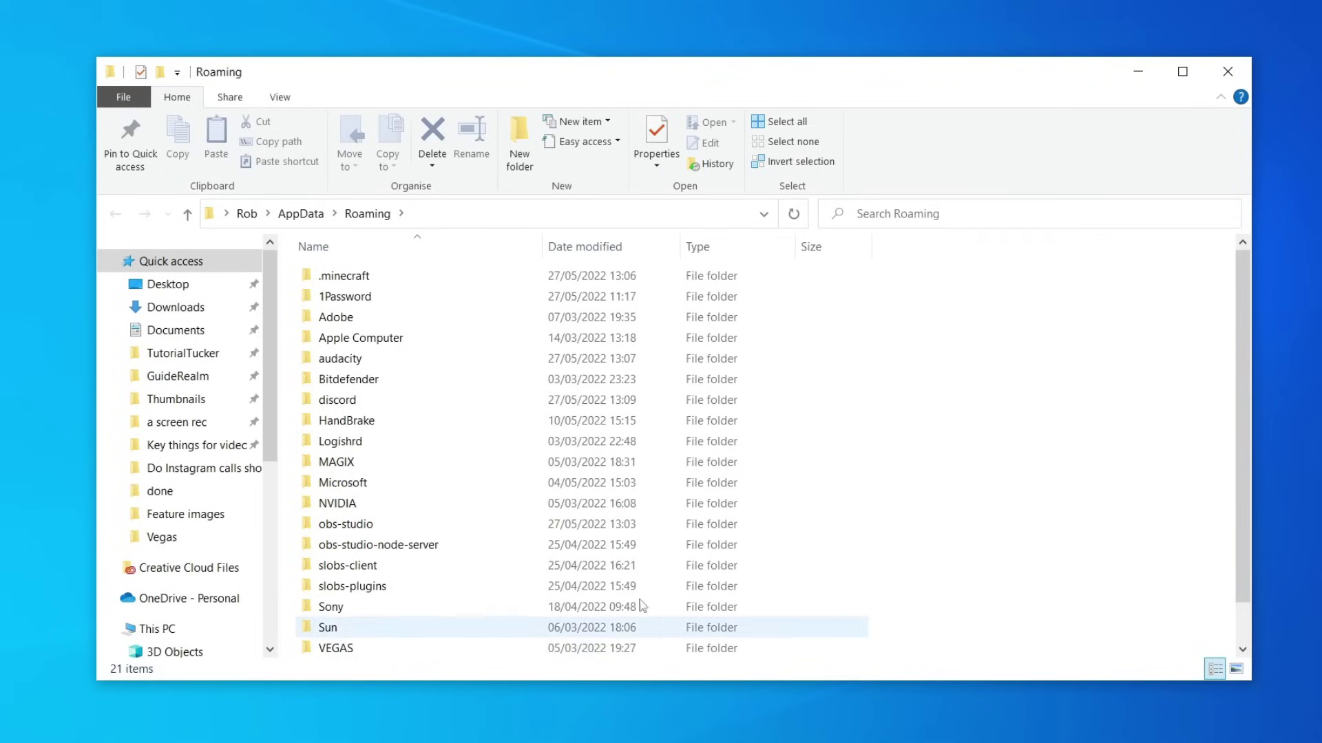
{"action": "double_click", "coordinate": [343, 280]}
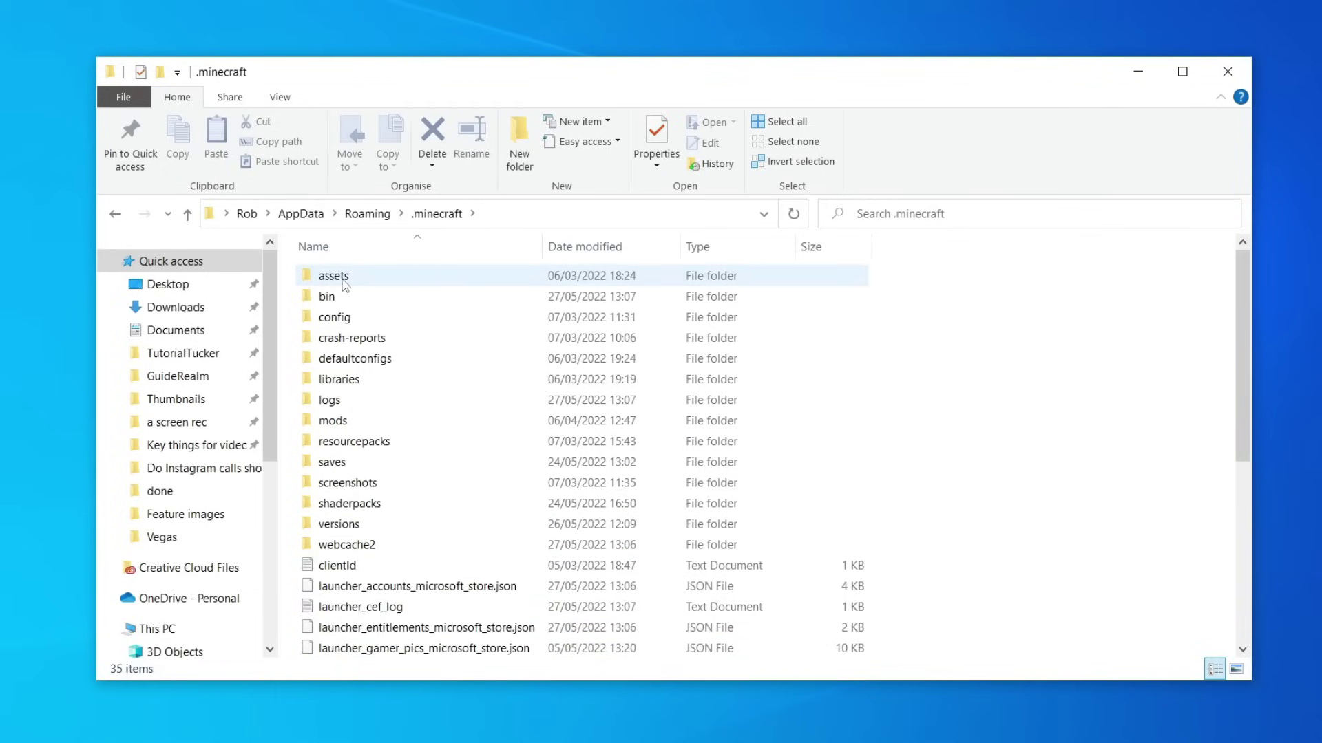
{"action": "double_click", "coordinate": [370, 425]}
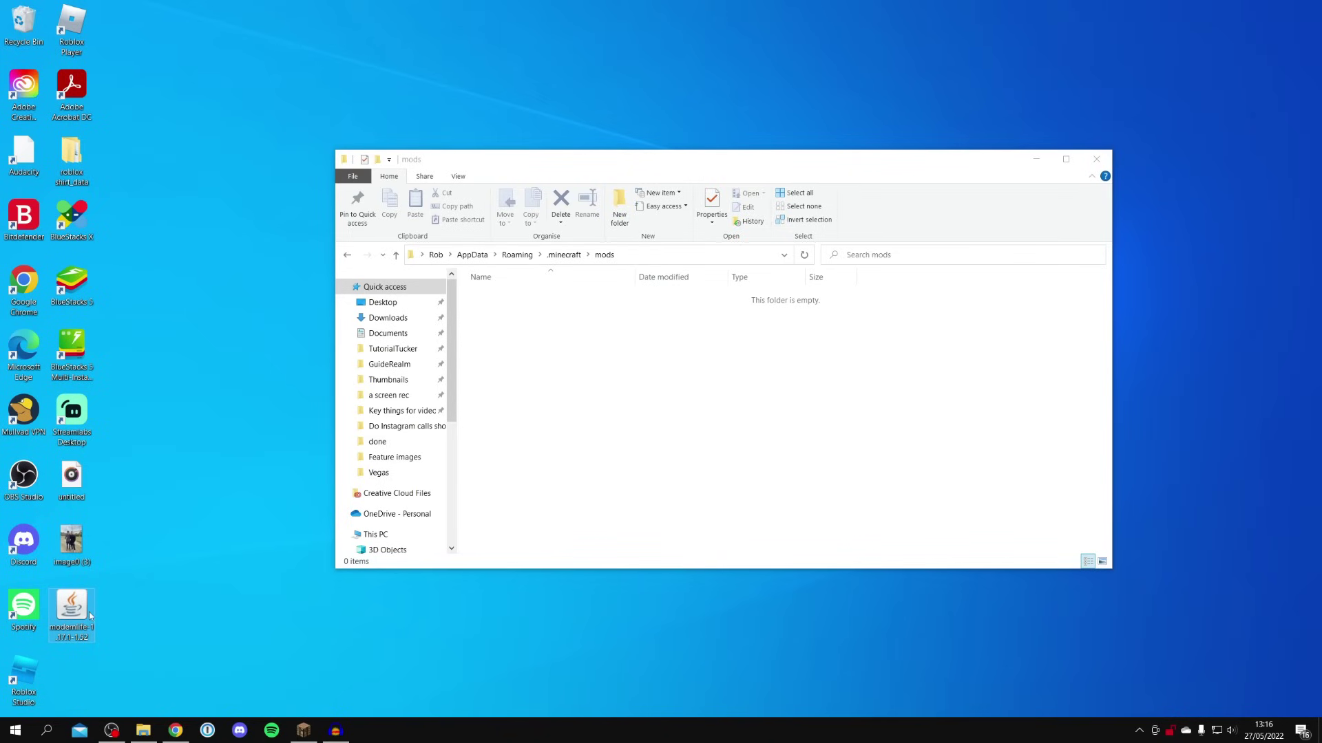
- Move modernlife-1.17.1-1.52.jar into the mods folder and minimise Chrome to show the desktop
{"action": "left_click_drag", "start_coordinate": [90, 614], "coordinate": [720, 354]}
{"action": "left_click", "coordinate": [555, 351]}
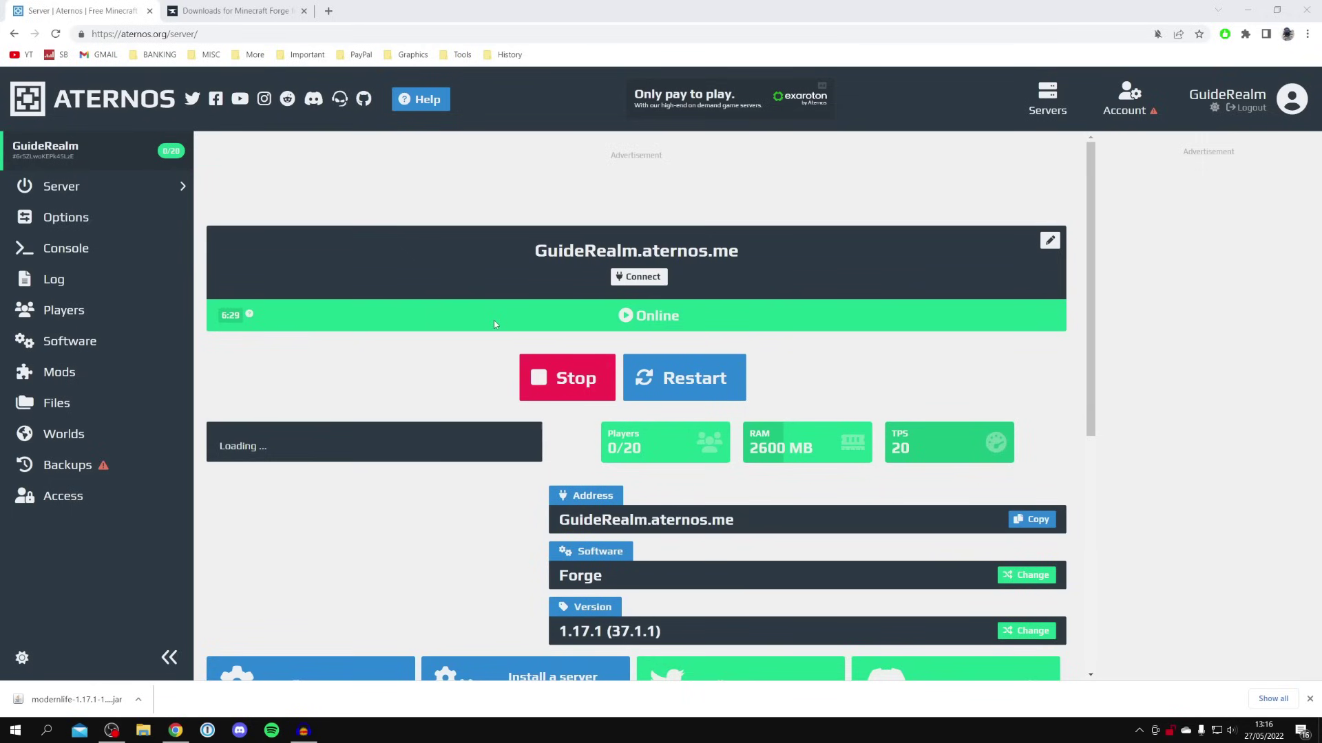
{"action": "left_click", "coordinate": [1247, 9]}
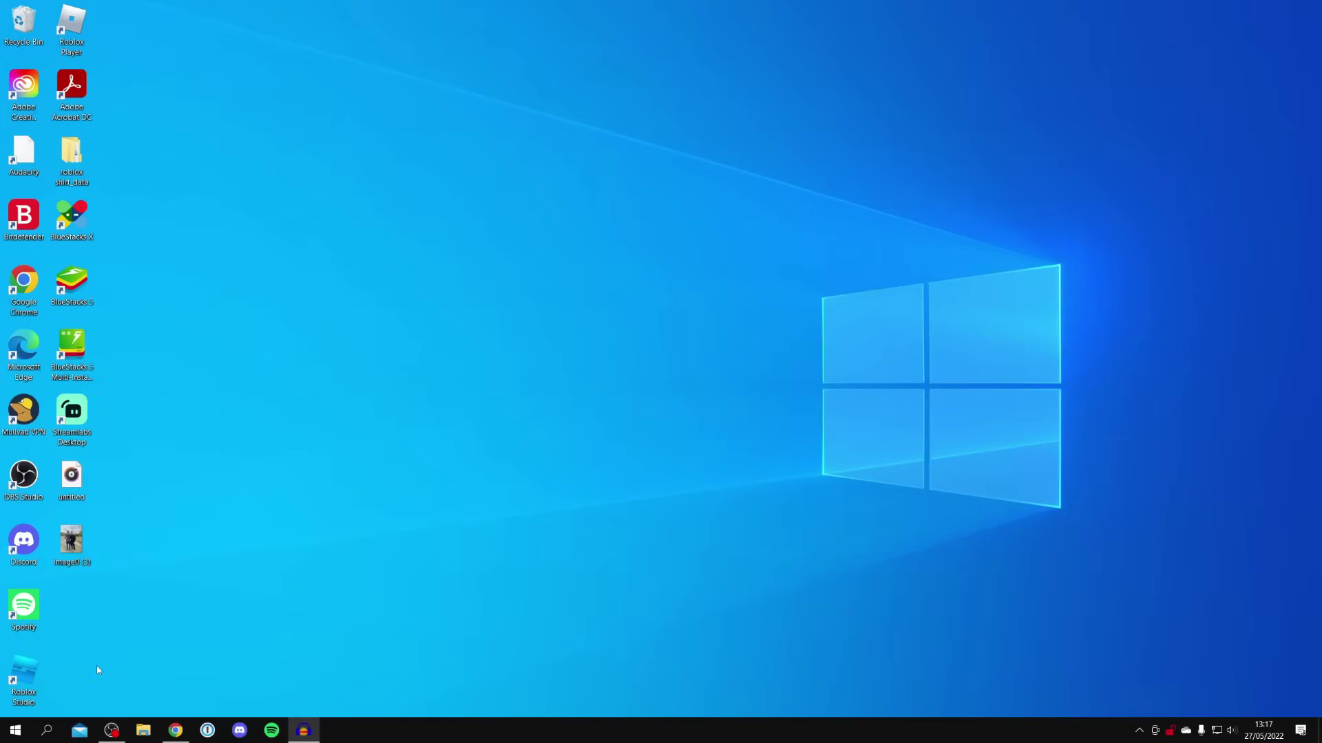
- Launch Minecraft Launcher from Windows search and play the forge 1.17.1-forge-37.1.1 installation
{"action": "left_click", "coordinate": [46, 731]}
{"action": "type", "text": "mine"}
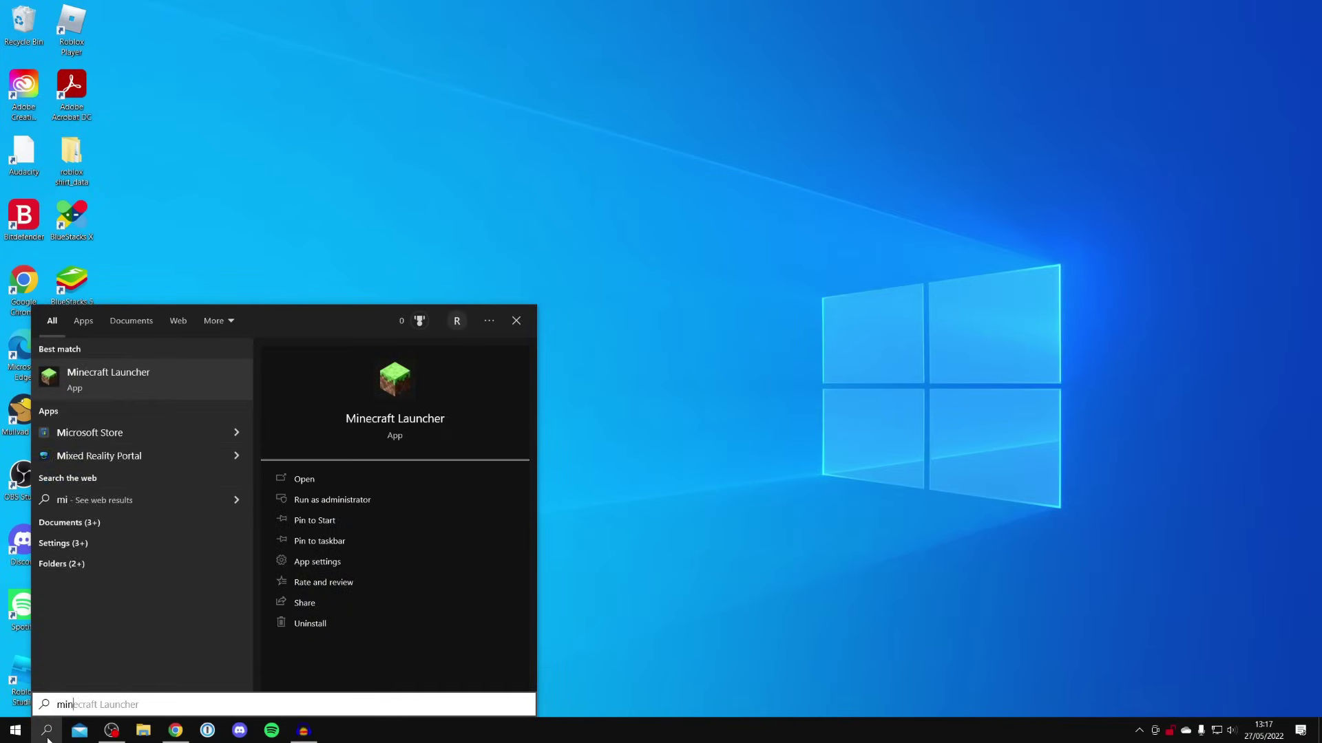
{"action": "left_click", "coordinate": [89, 371]}
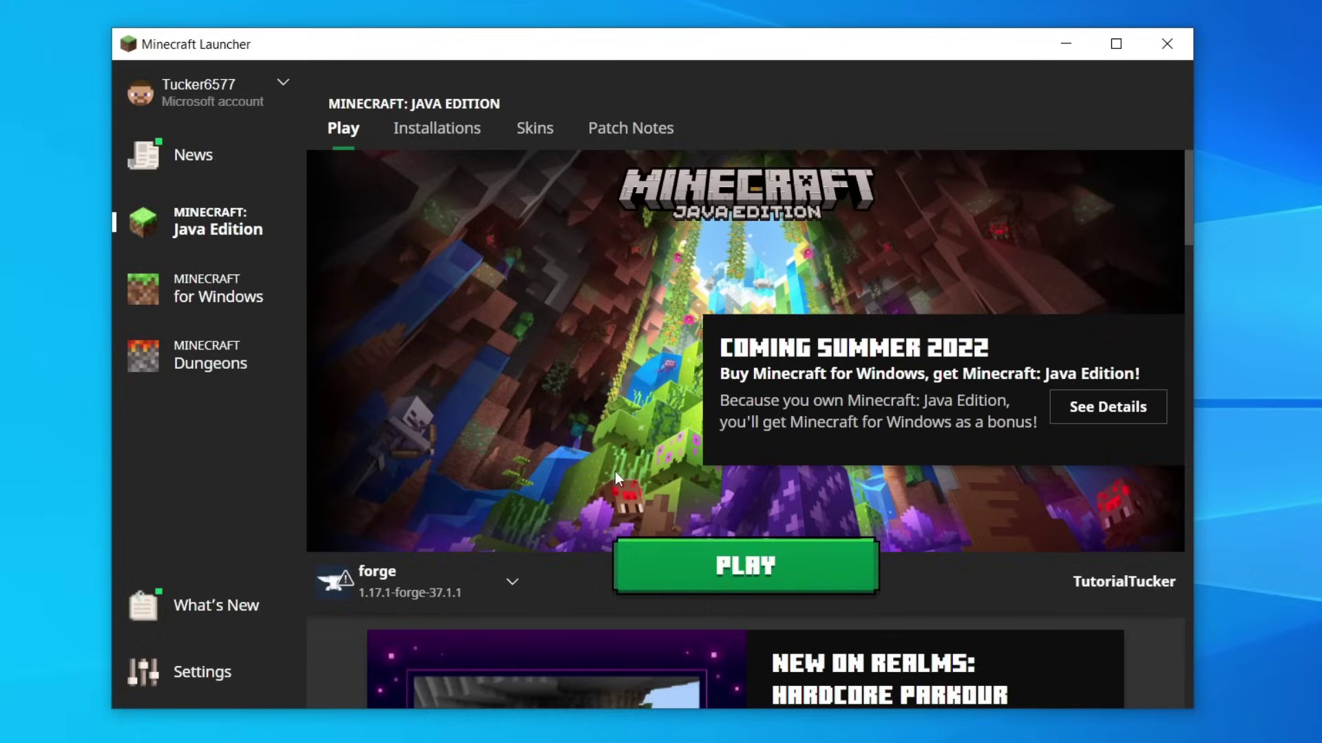
{"action": "left_click", "coordinate": [431, 578]}
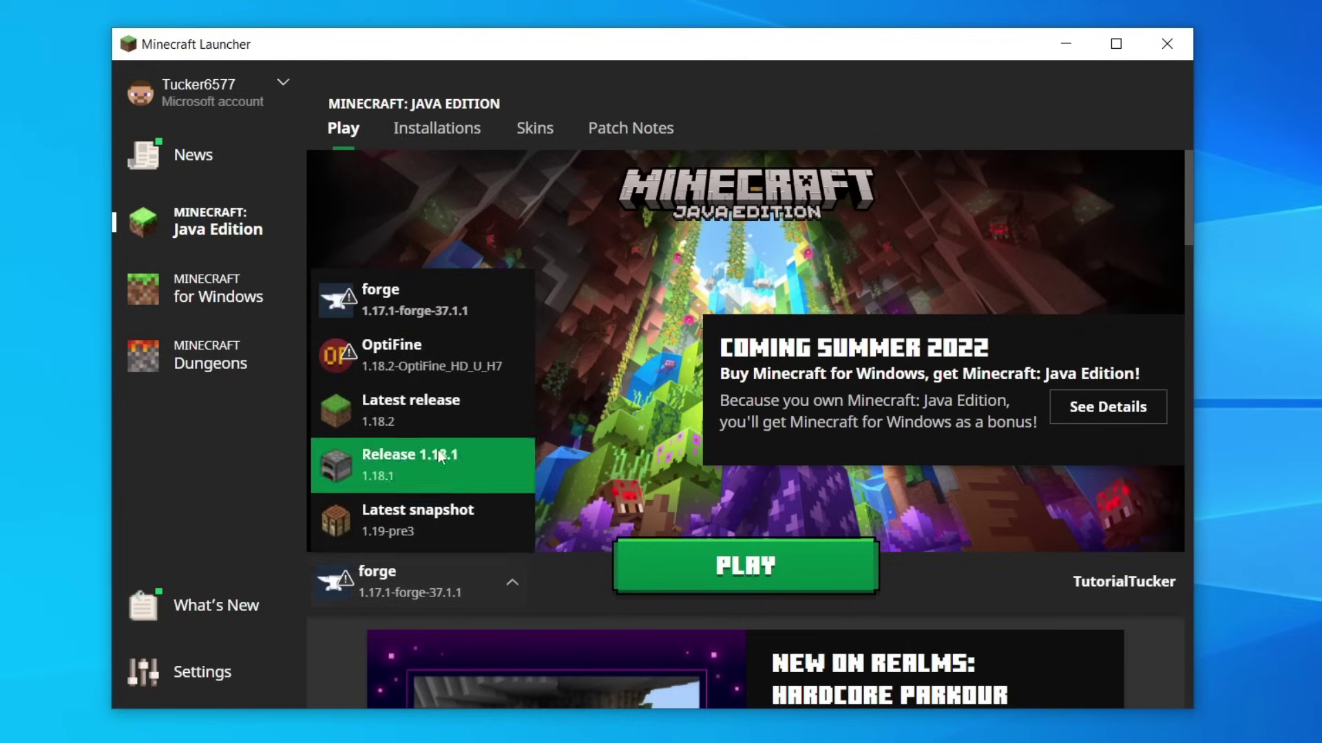
{"action": "left_click", "coordinate": [401, 313]}
{"action": "left_click", "coordinate": [682, 543]}
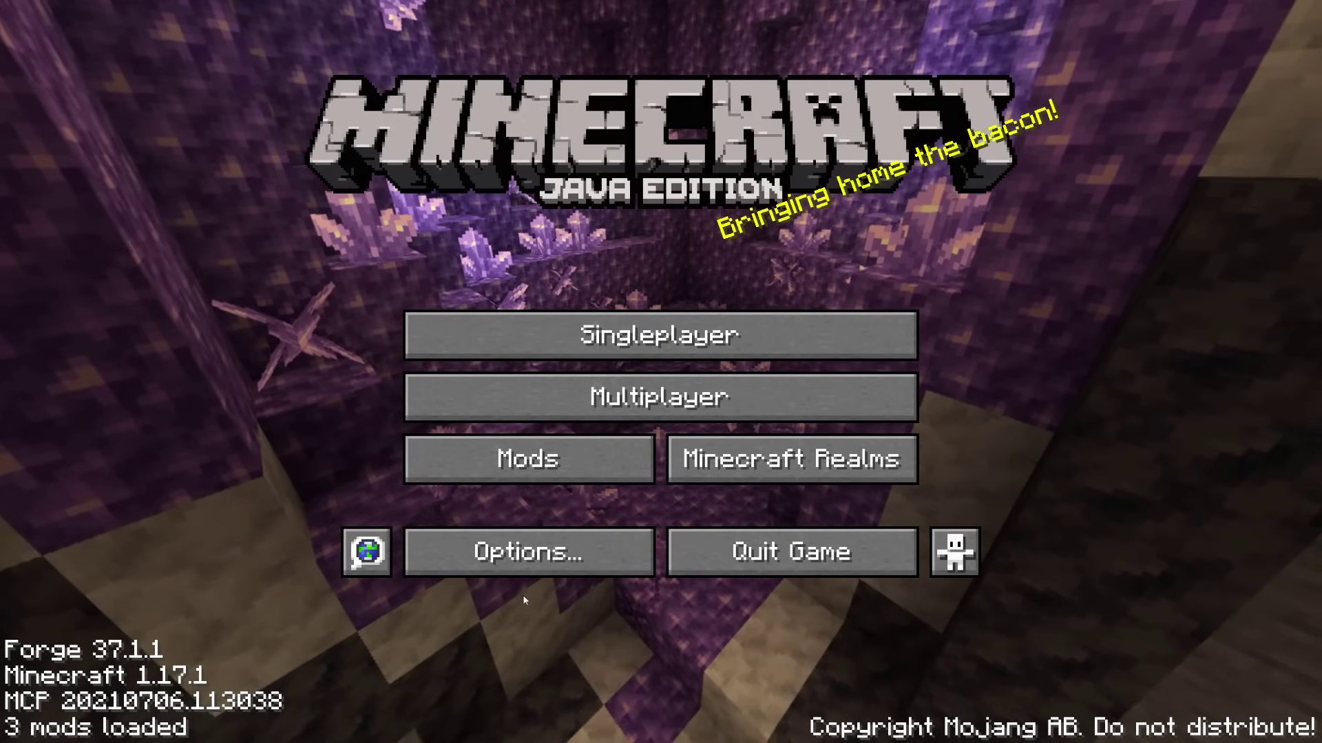
- Confirm Modern Life 1.17.1-1.52 appears in the Mods list, then go to Multiplayer
{"action": "left_click", "coordinate": [486, 468]}
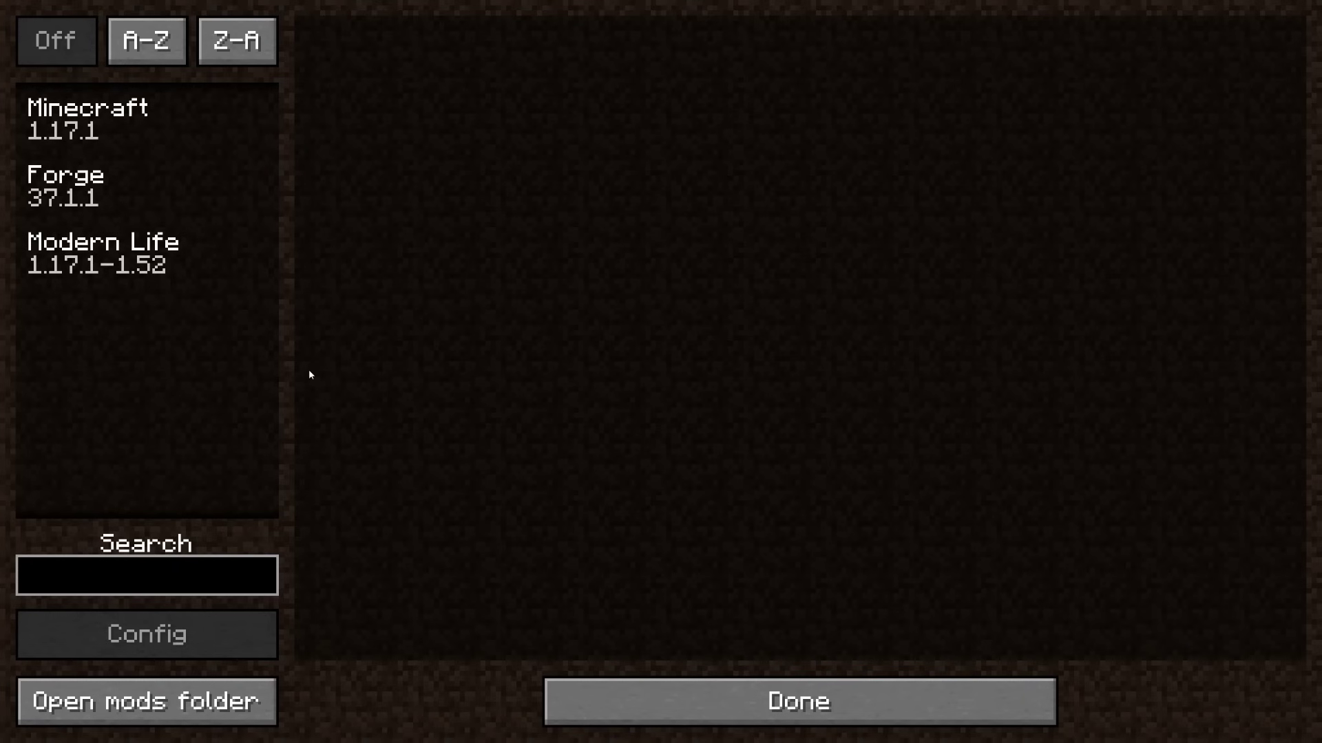
{"action": "left_click", "coordinate": [49, 263]}
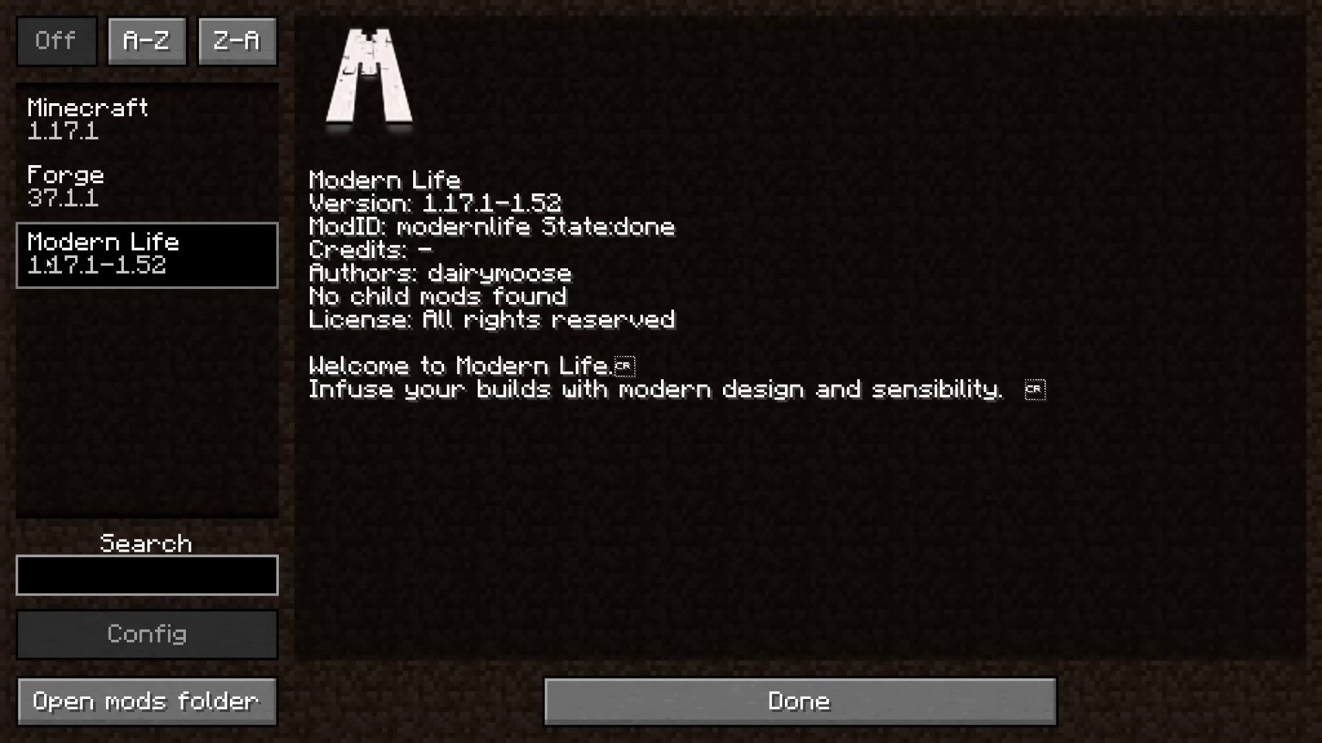
{"action": "left_click", "coordinate": [809, 700]}
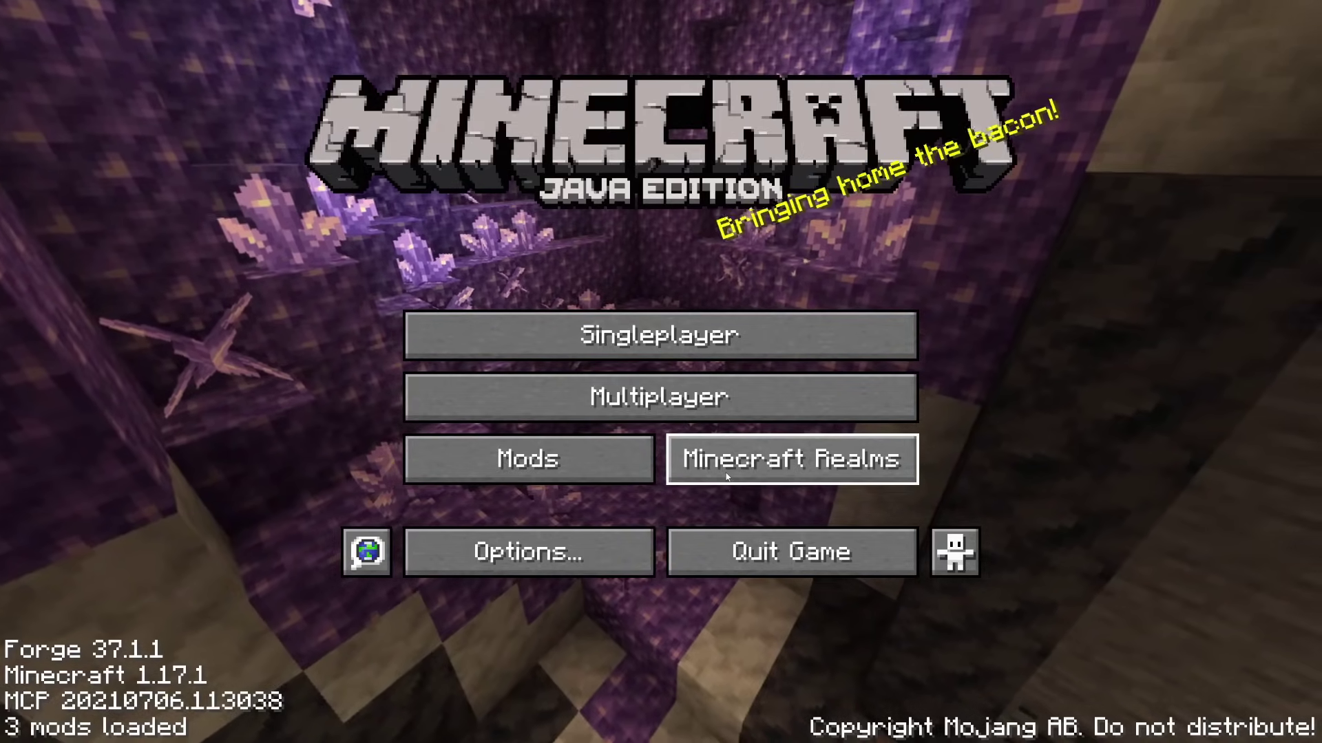
{"action": "left_click", "coordinate": [650, 402]}
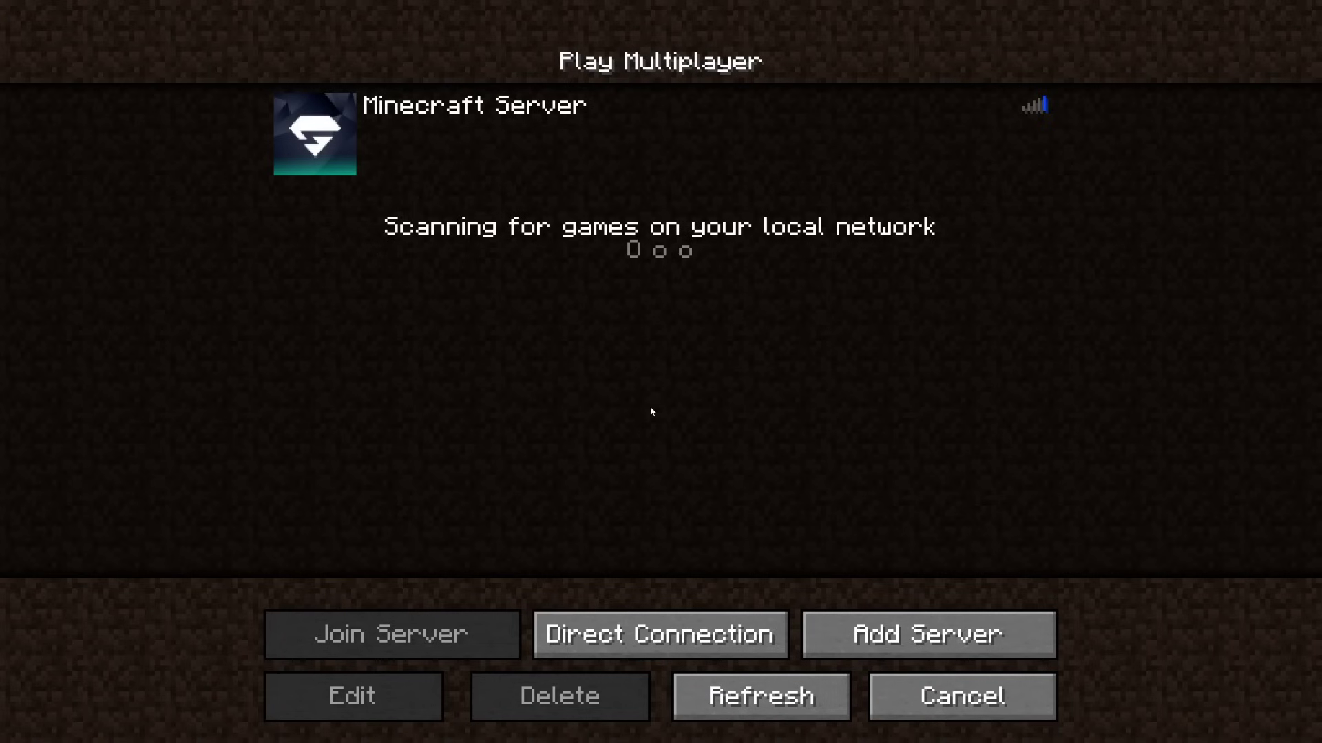
- Add a server with address GuideRealm.aternos.me and join it
{"action": "left_click", "coordinate": [929, 631]}
{"action": "left_click", "coordinate": [623, 305]}
{"action": "type", "text": "GuideRealm.aternos.me"}
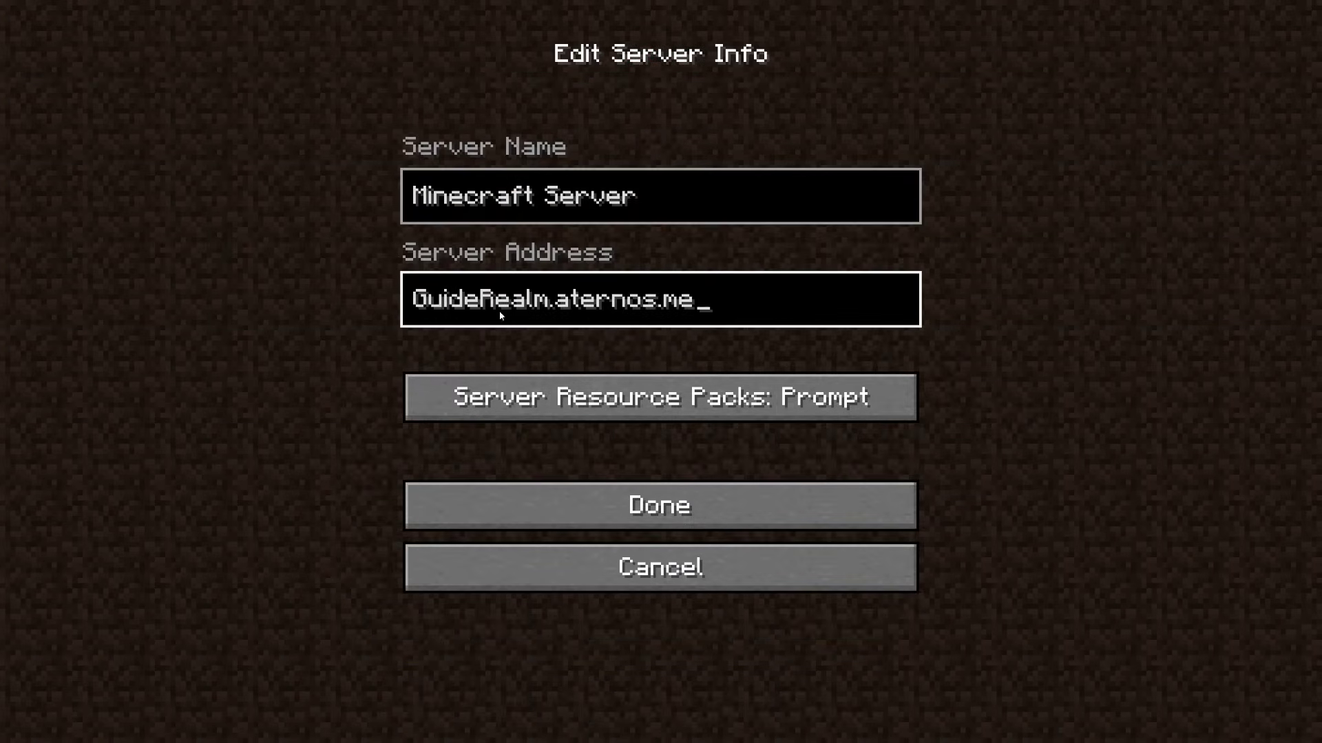
{"action": "left_click", "coordinate": [663, 505]}
{"action": "left_click", "coordinate": [538, 226]}
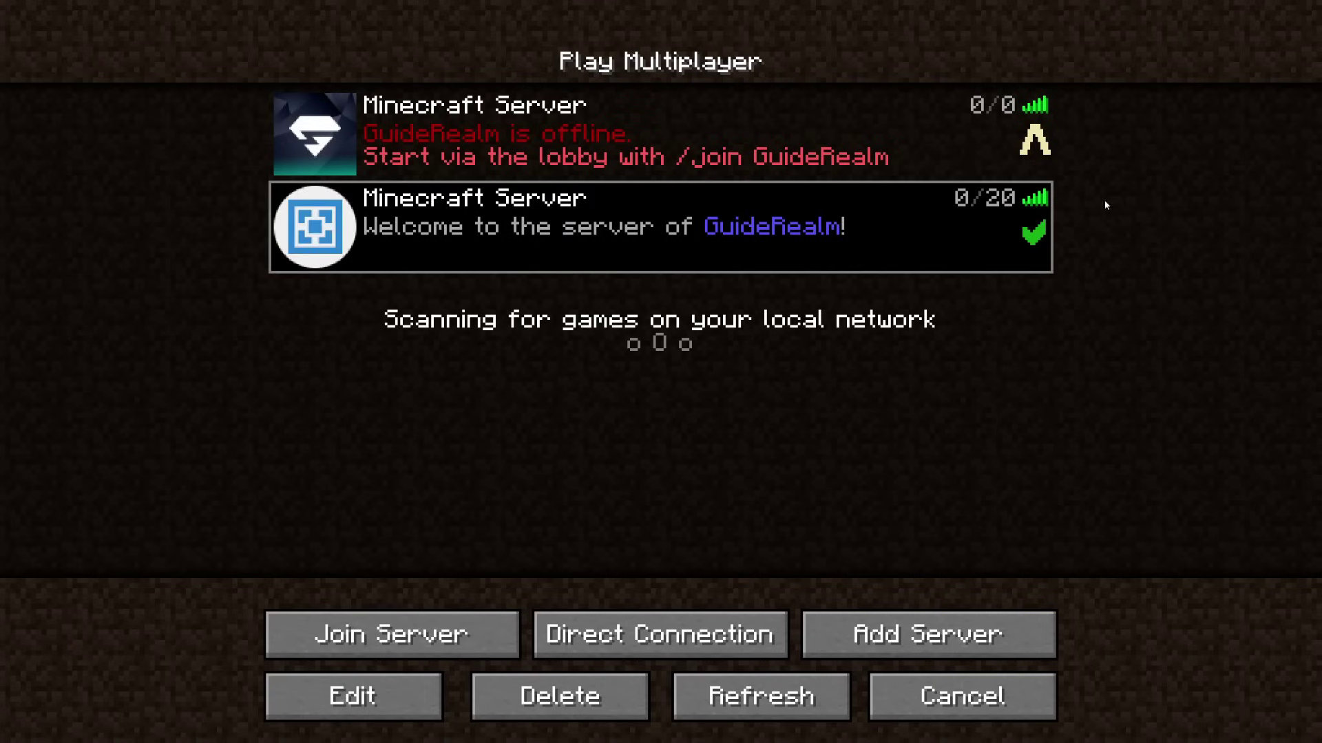
{"action": "left_click", "coordinate": [459, 632]}
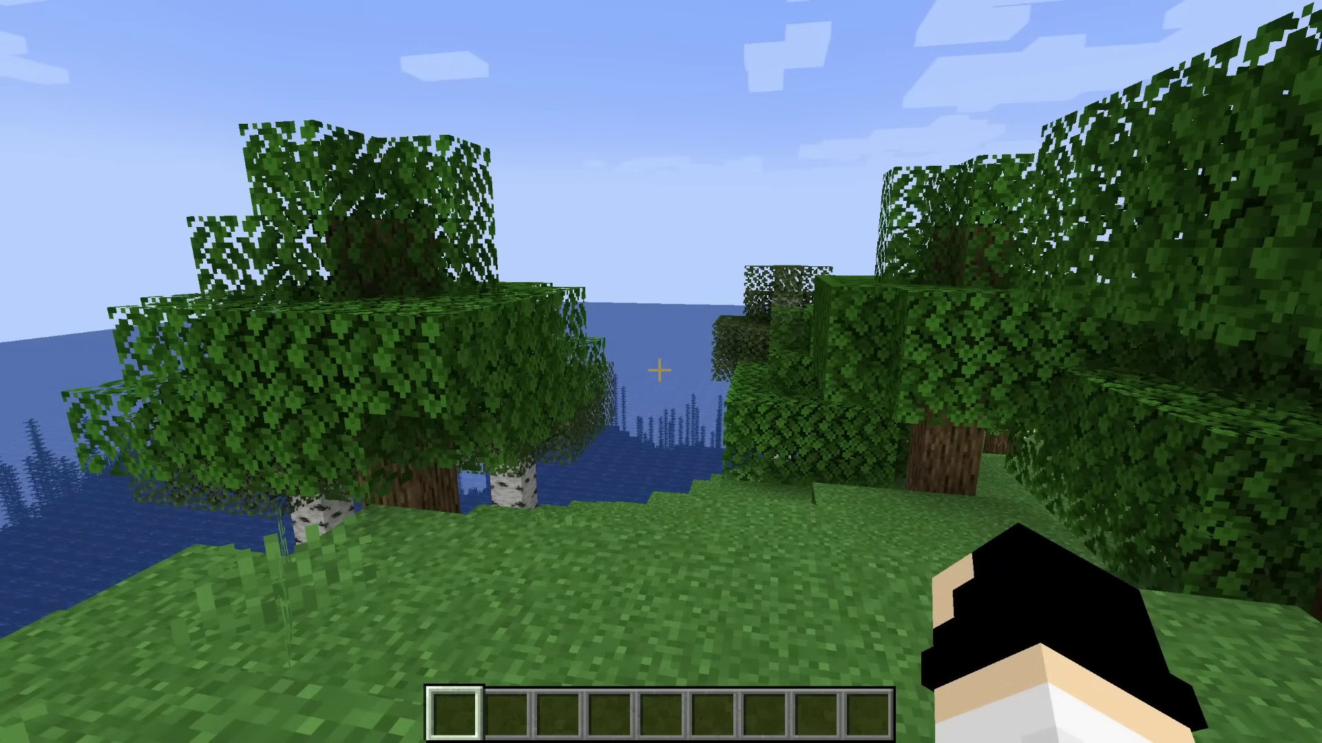
- Search 'speedom' in the creative inventory and put the Speedometer in hotbar slot 1
{"action": "key", "text": "e"}
{"action": "scroll", "coordinate": [681, 337], "scroll_direction": "down", "scroll_amount": 1}
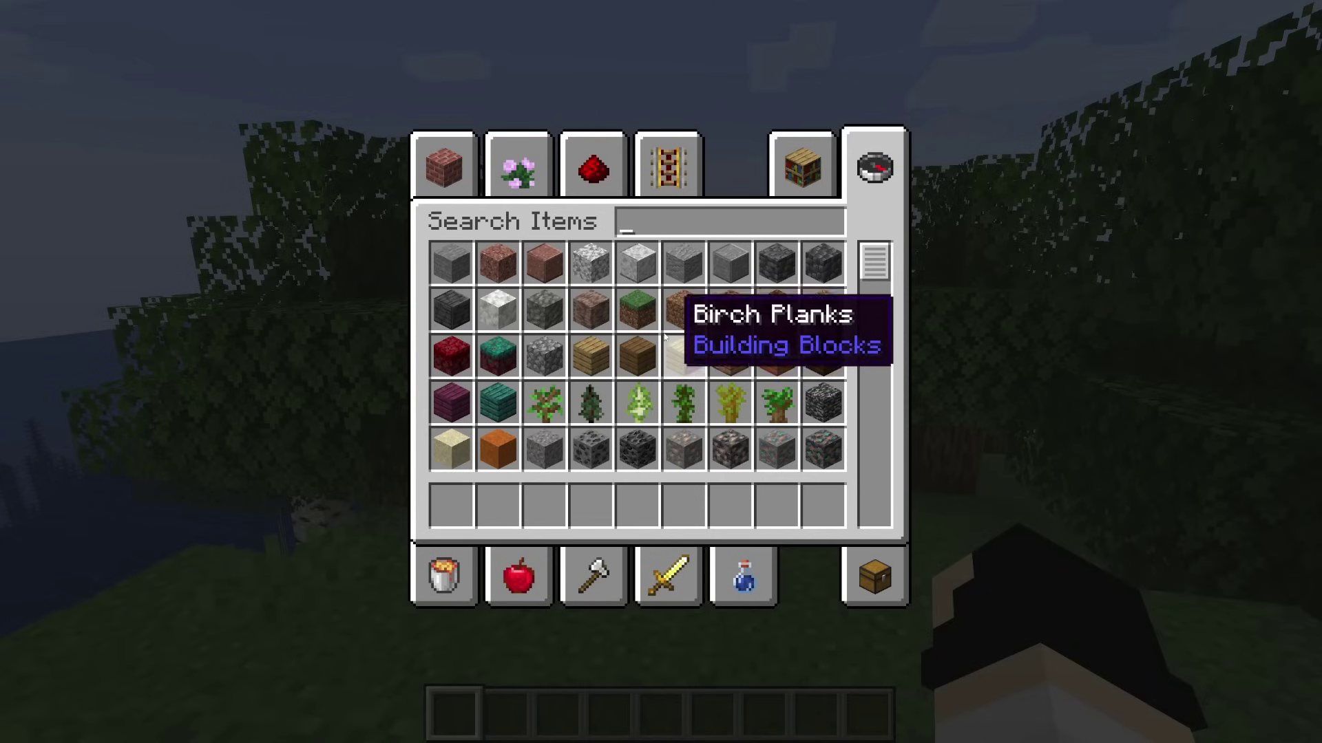
{"action": "left_click", "coordinate": [444, 165]}
{"action": "left_click", "coordinate": [875, 165]}
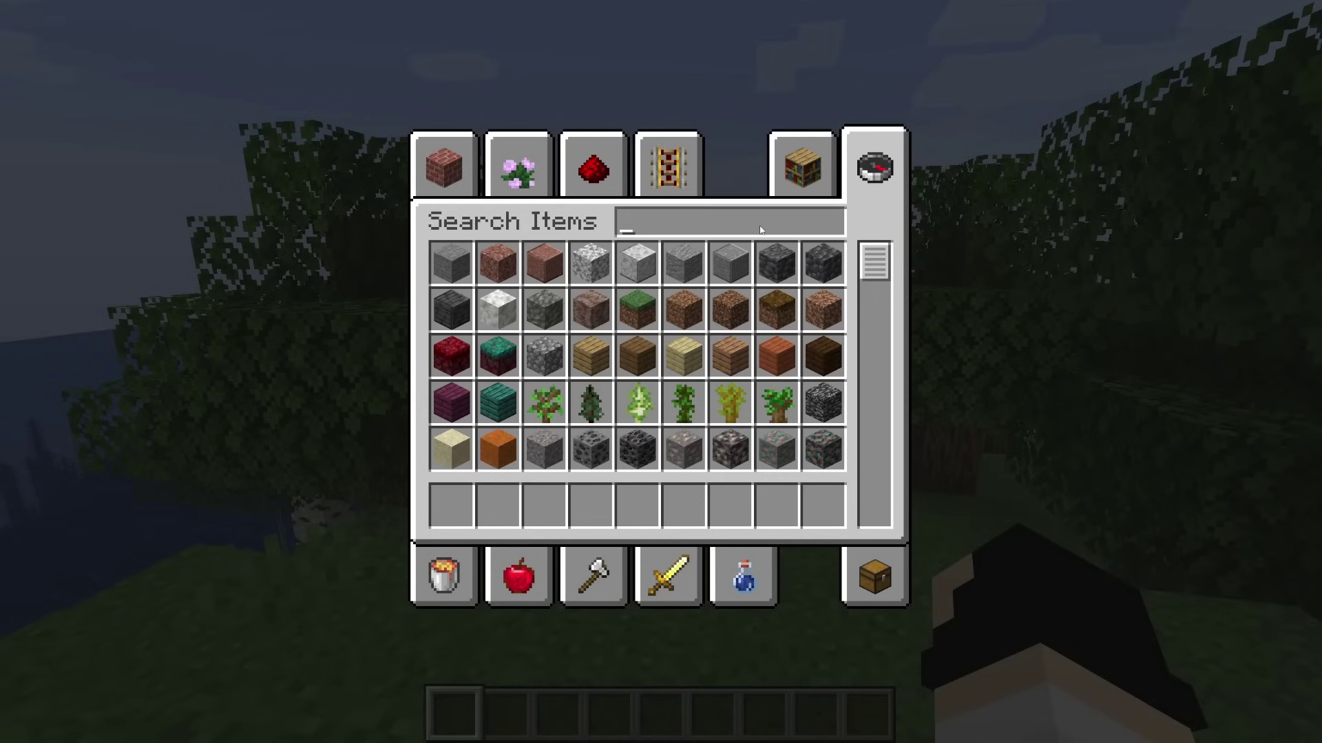
{"action": "type", "text": "speed"}
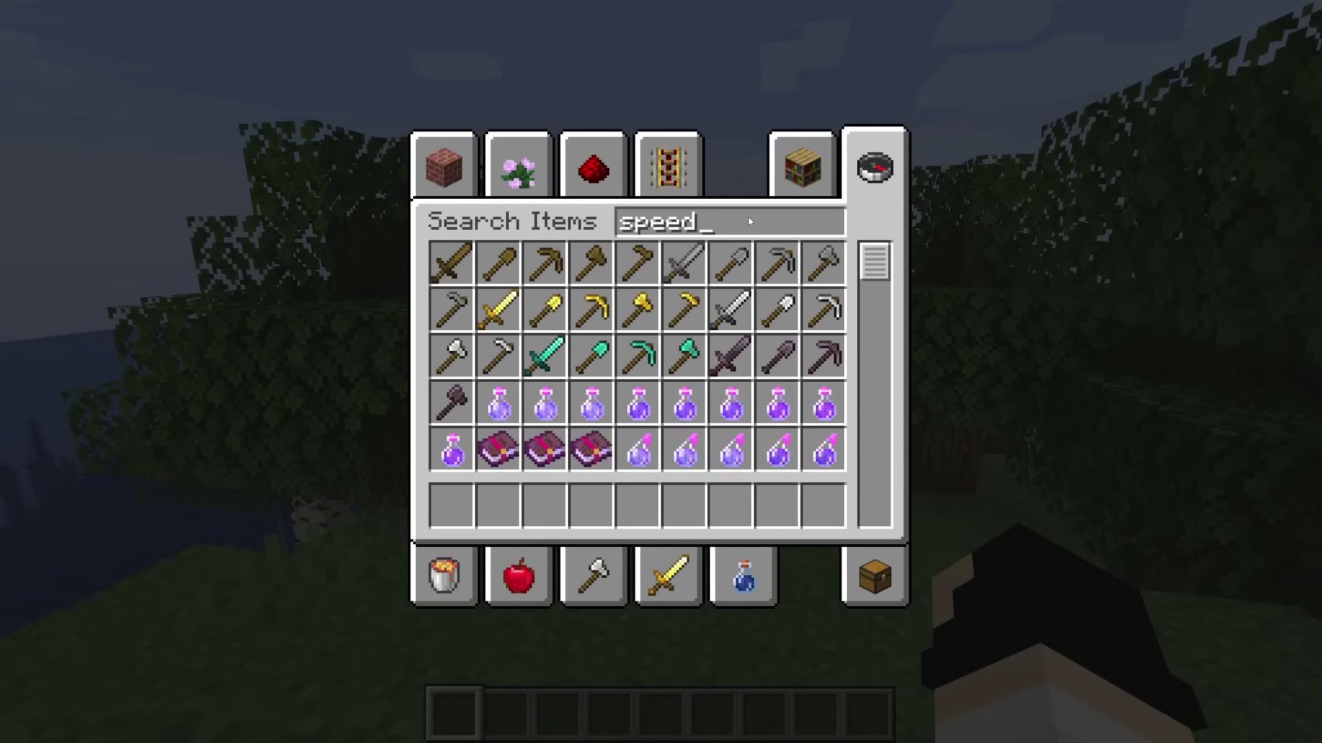
{"action": "type", "text": "om"}
{"action": "left_click", "coordinate": [451, 263]}
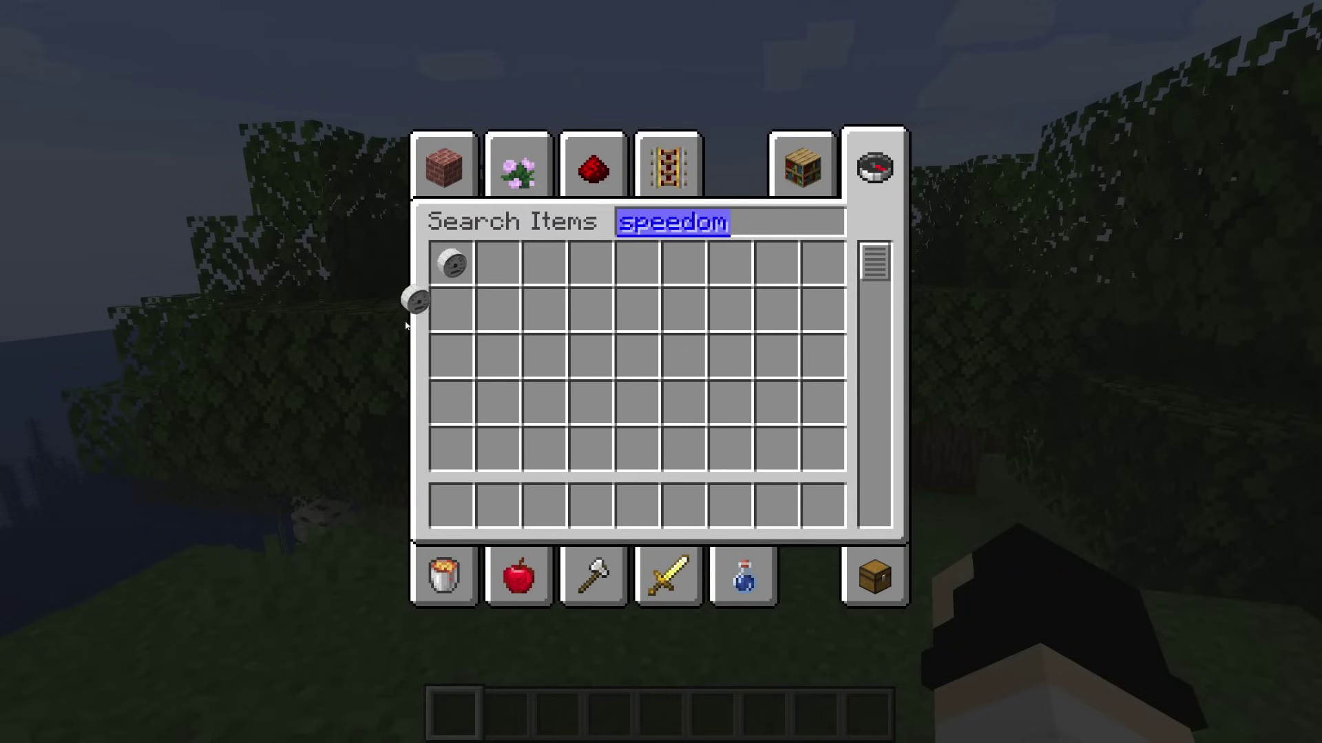
{"action": "left_click", "coordinate": [451, 505]}
- Walk forward so the Speedometer registers walking speed in bps, then switch to hotbar slot 2
{"action": "key", "text": "e"}
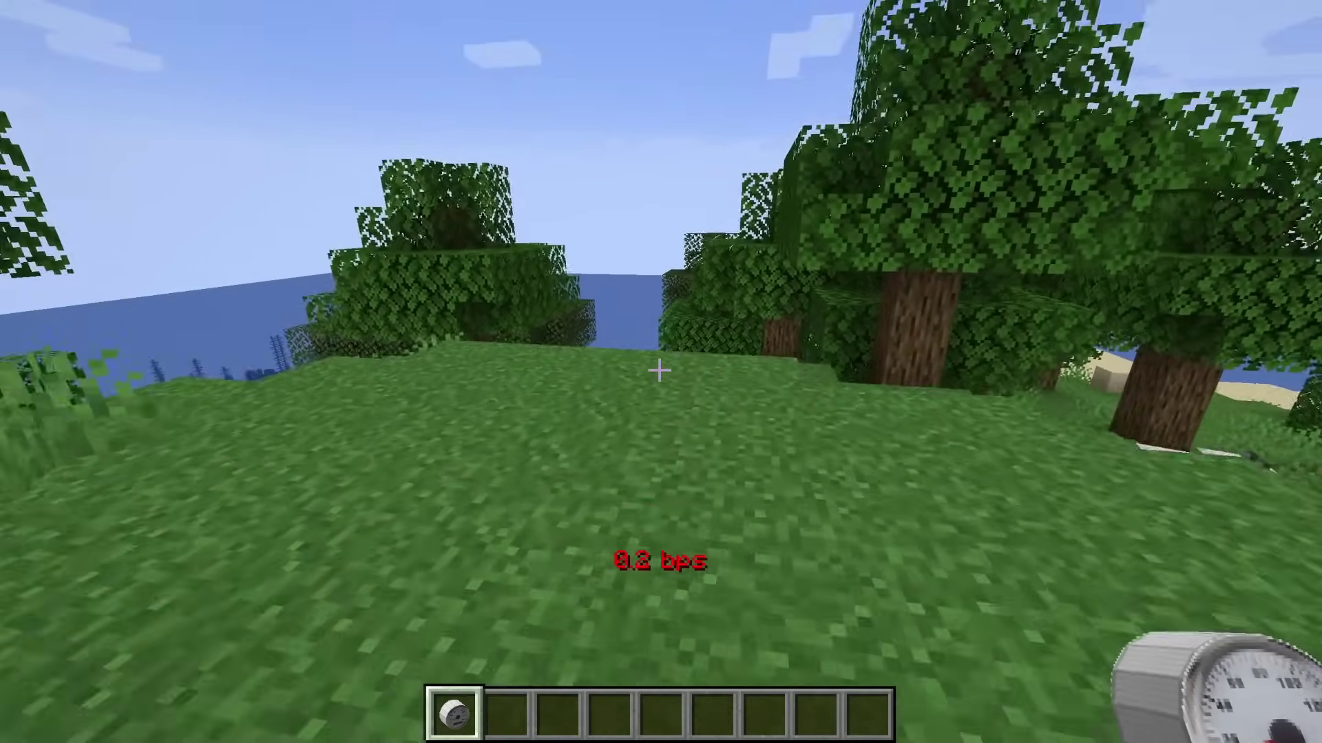
{"action": "key", "text": "w"}
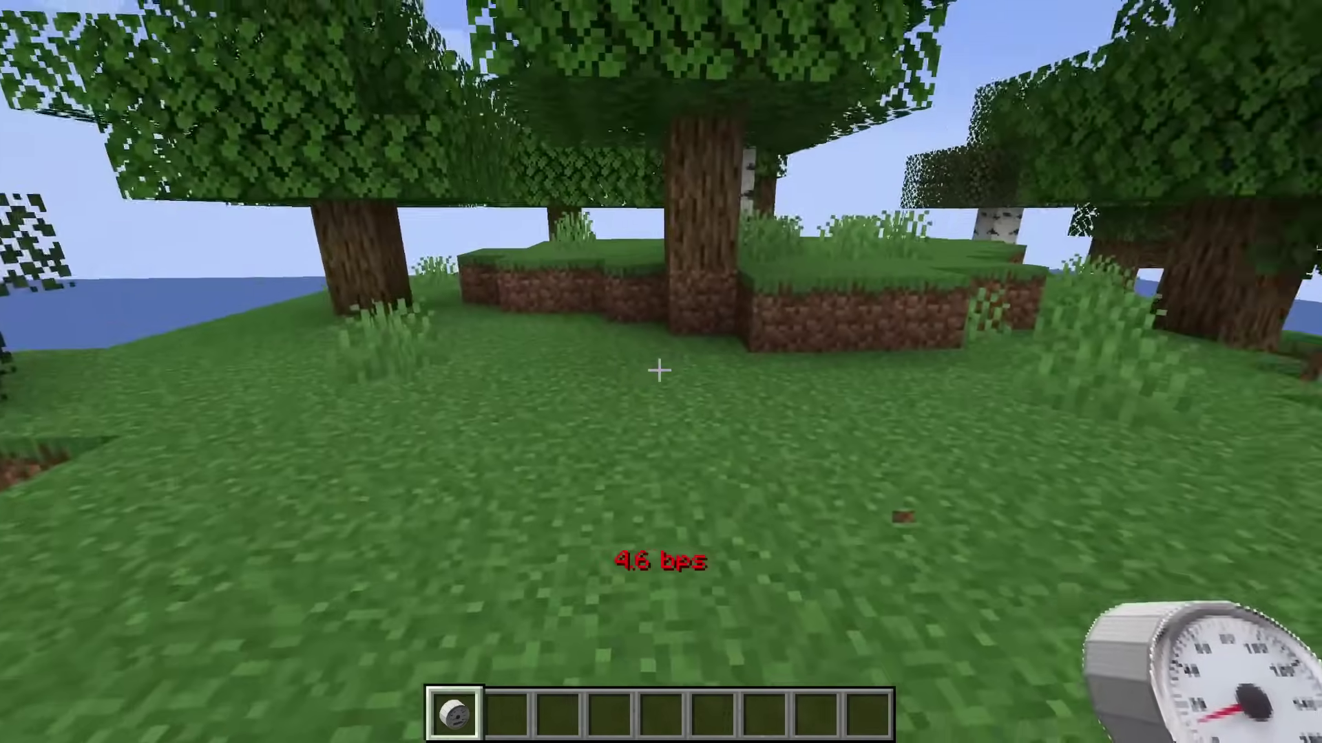
{"action": "key", "text": "w"}
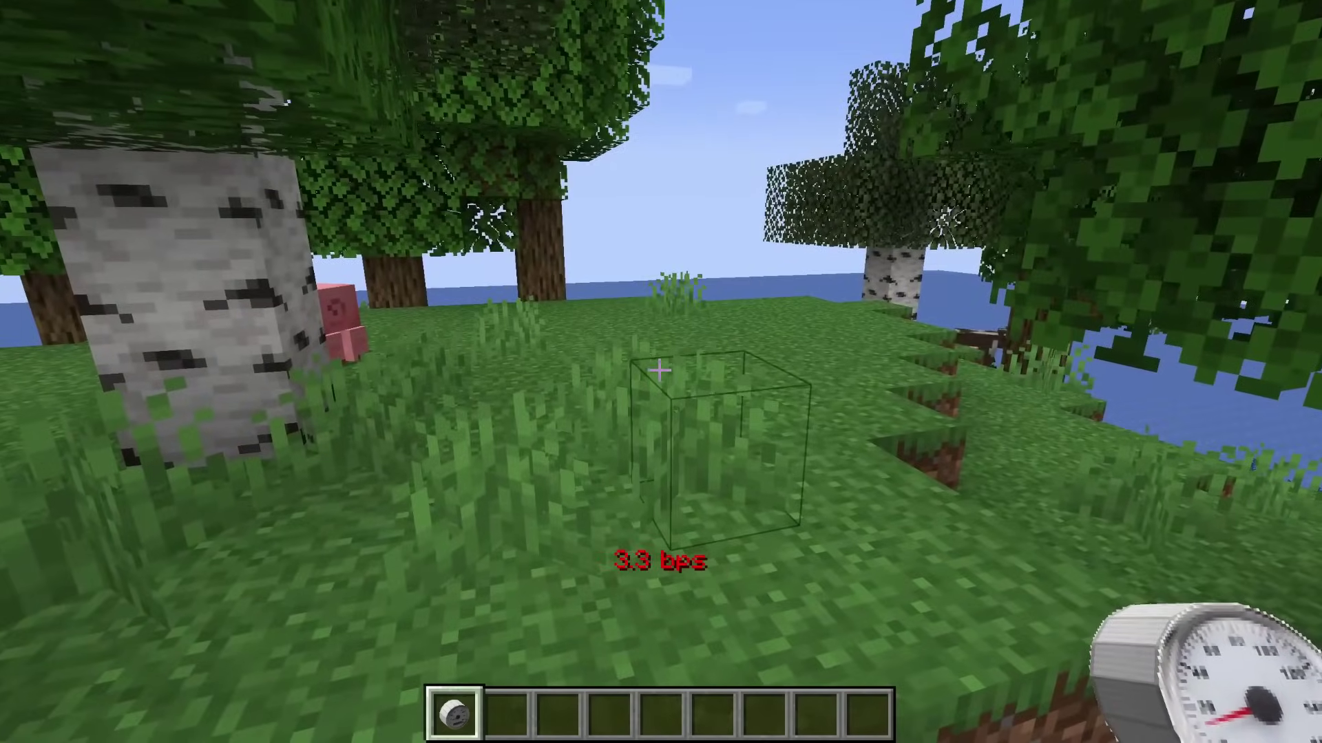
{"action": "key", "text": "w"}
{"action": "key", "text": "e"}
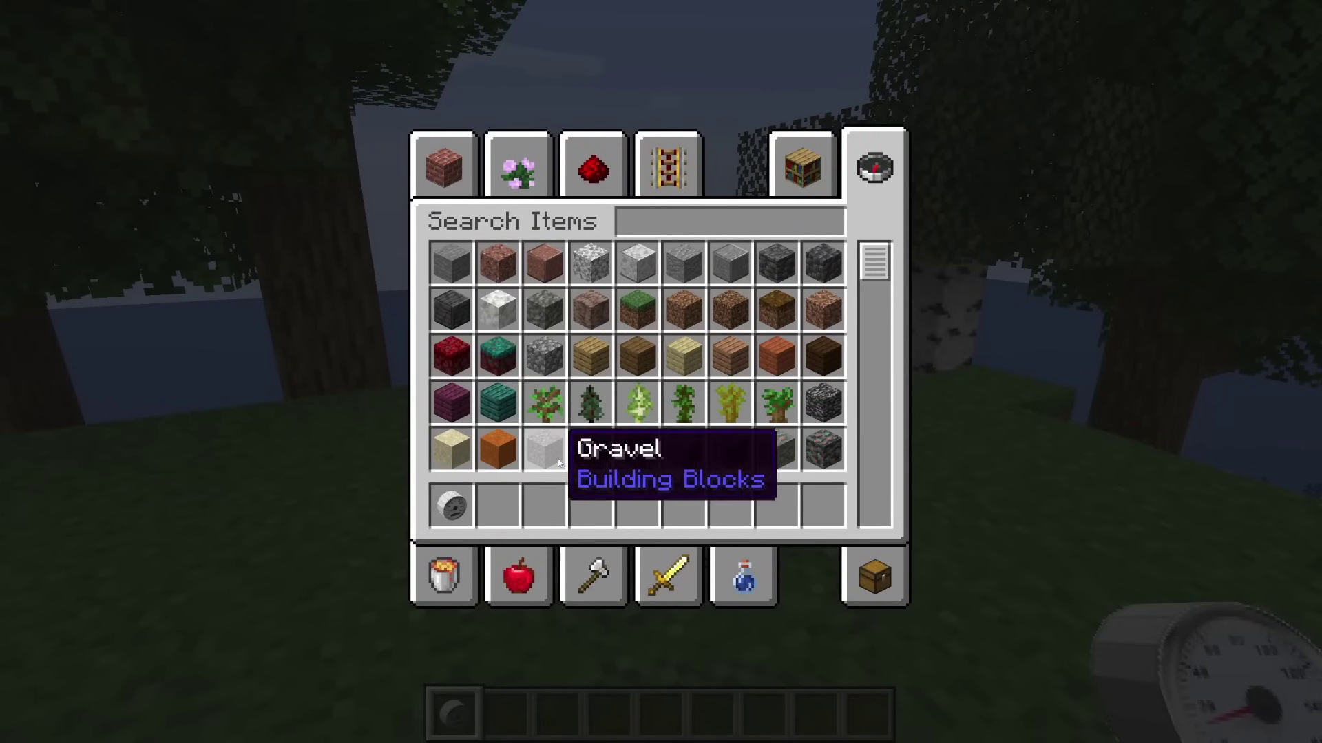
{"action": "key", "text": "e"}
{"action": "key", "text": "2"}
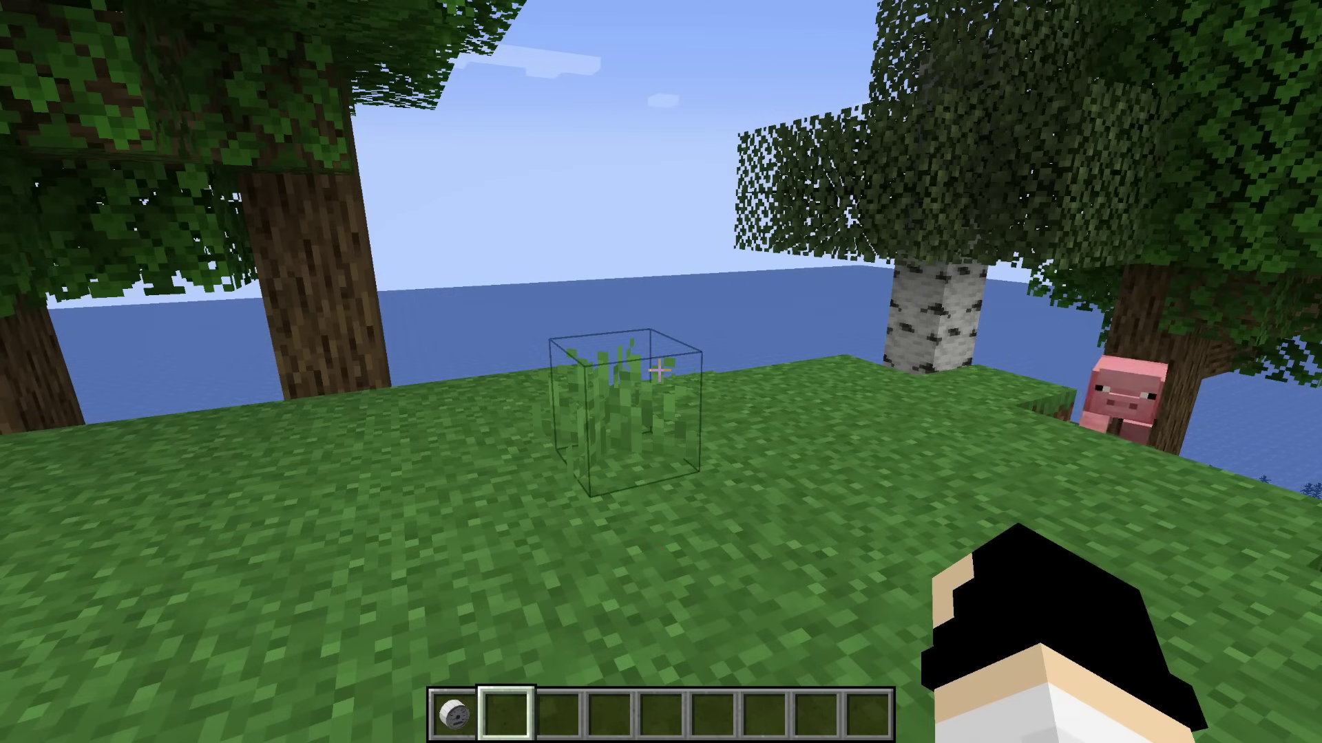